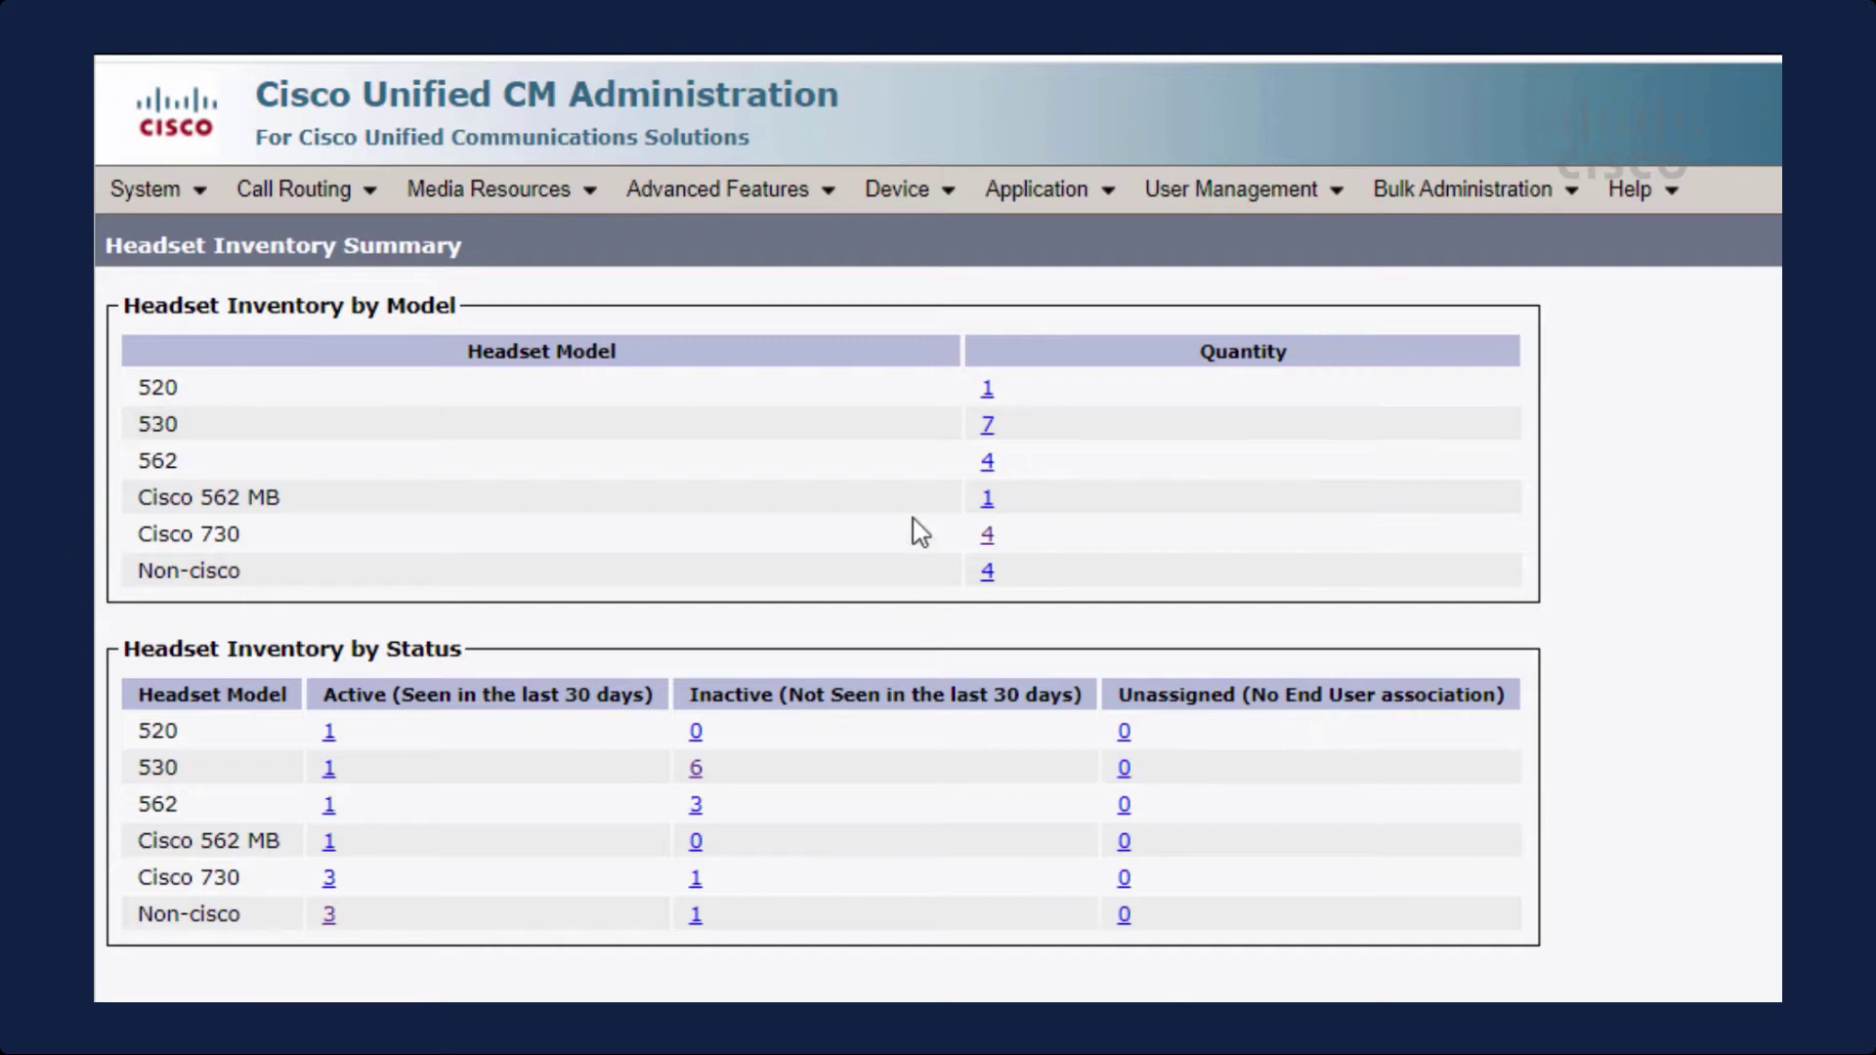
- Go to Device > Headset > Headset Inventory to list all 21 headsets with model, firmware and status
left_click(896, 195)
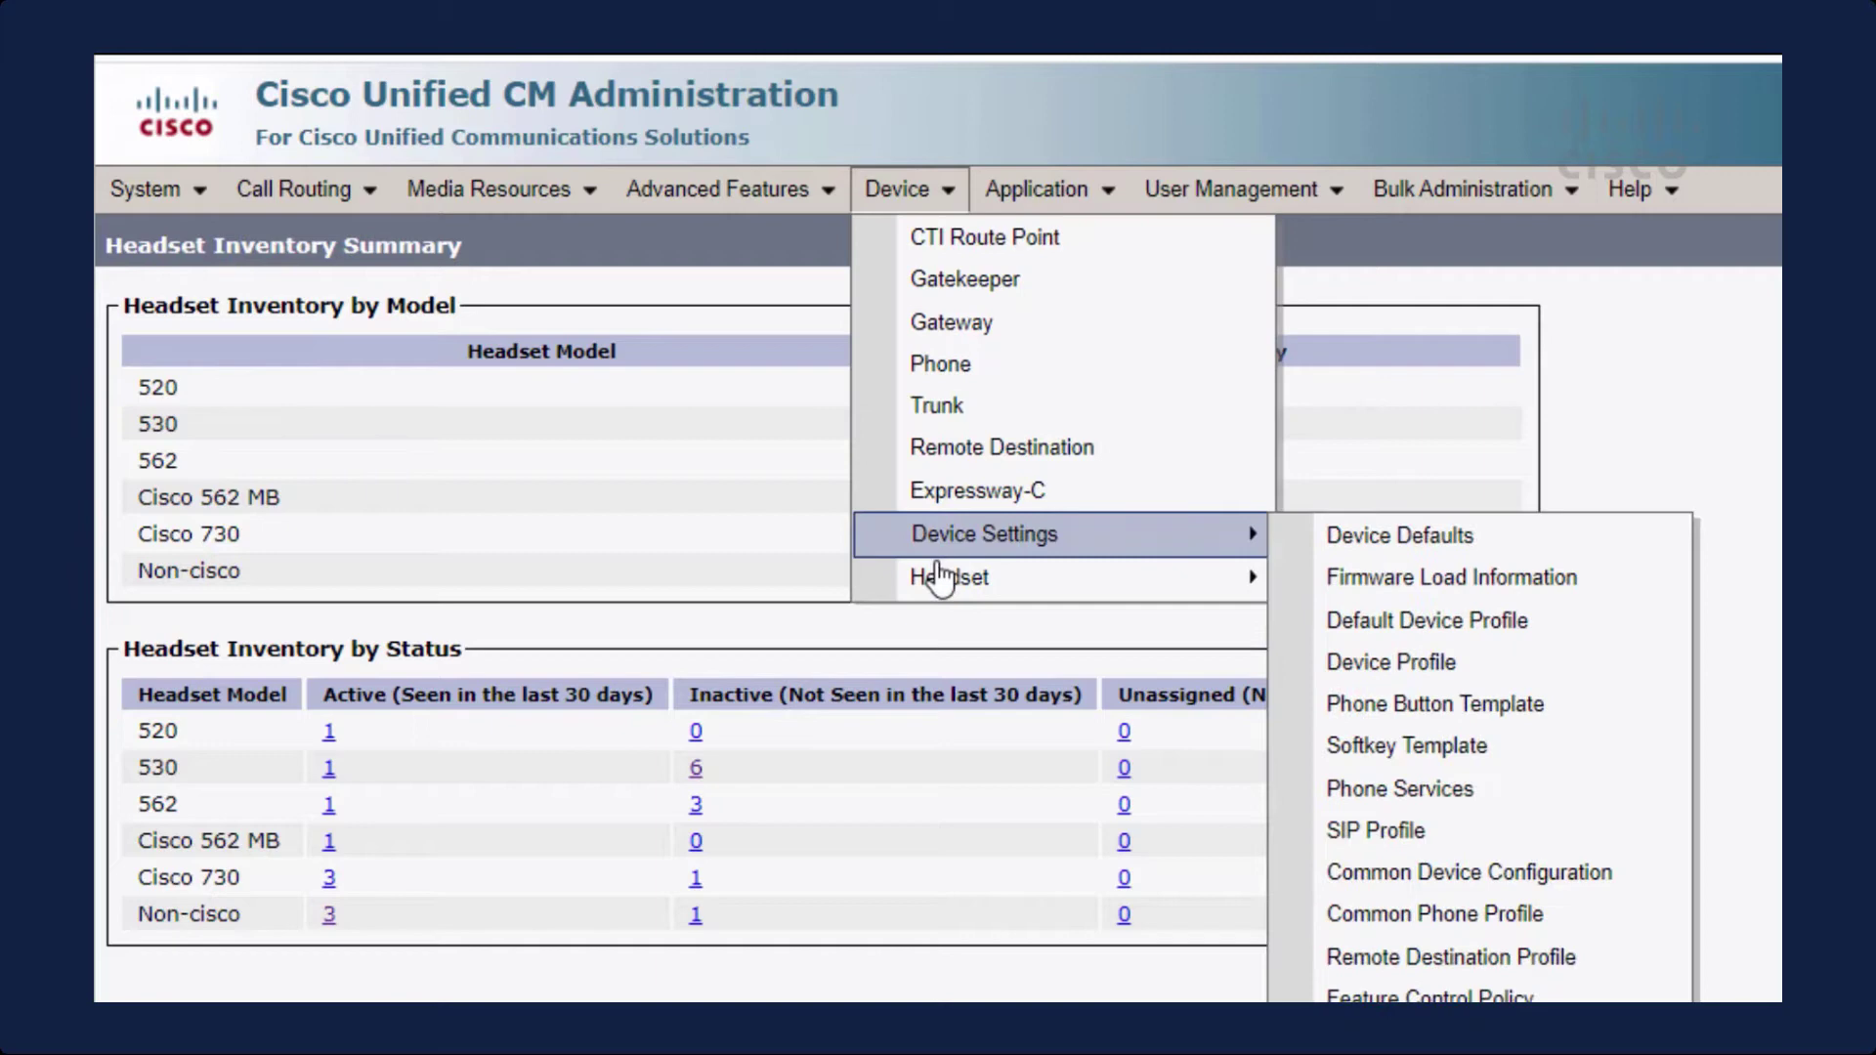
mouse_move(919, 579)
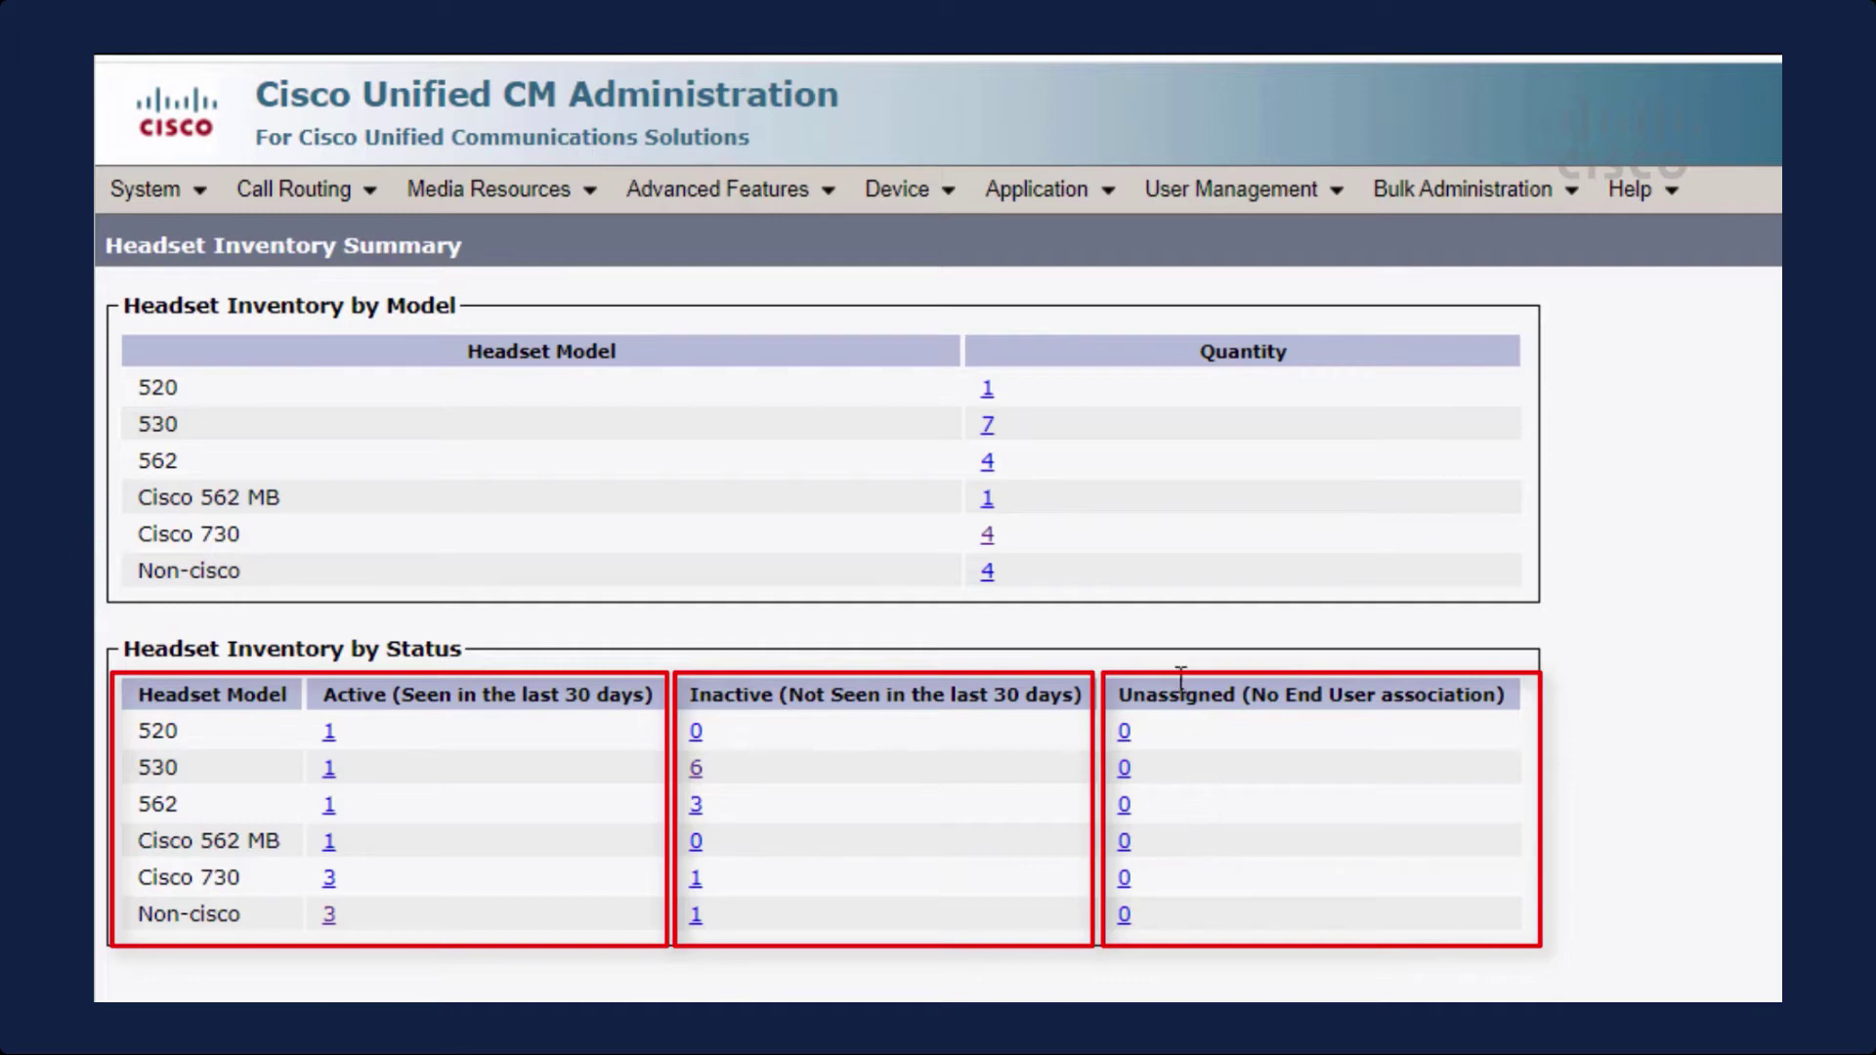
left_click(917, 201)
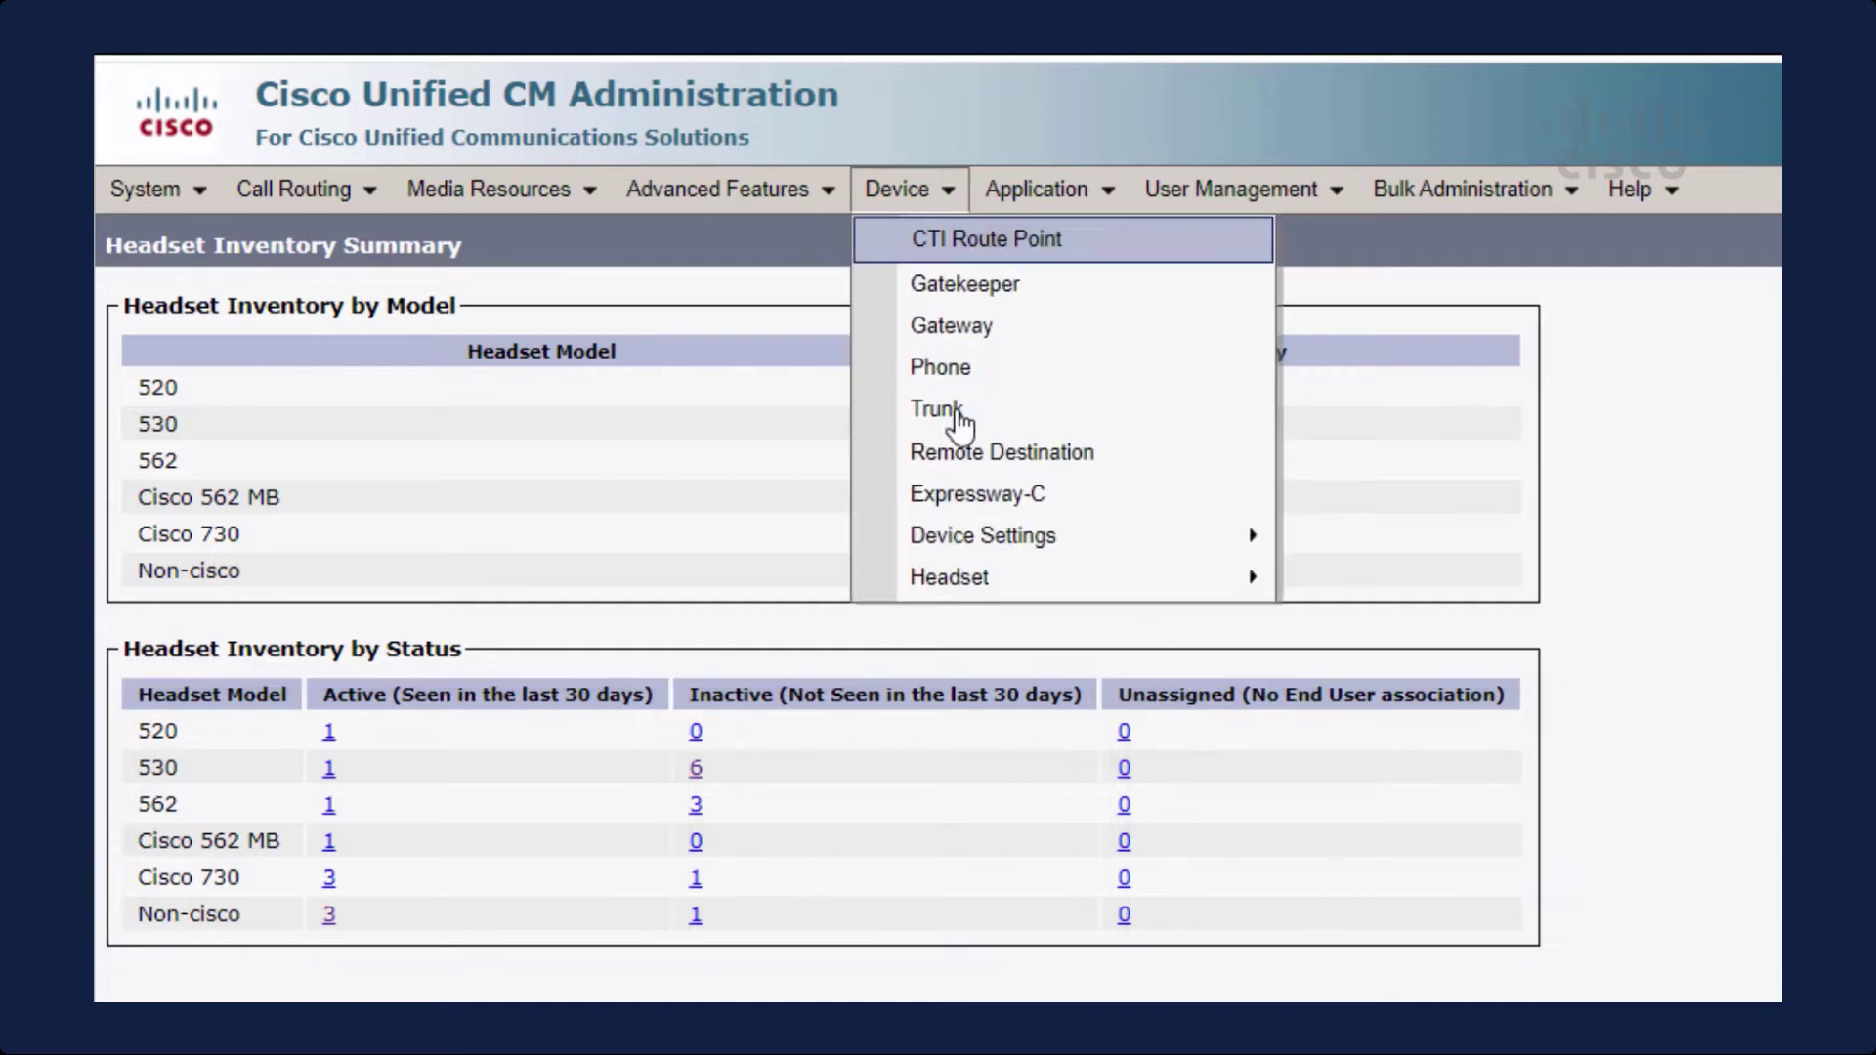
mouse_move(1102, 590)
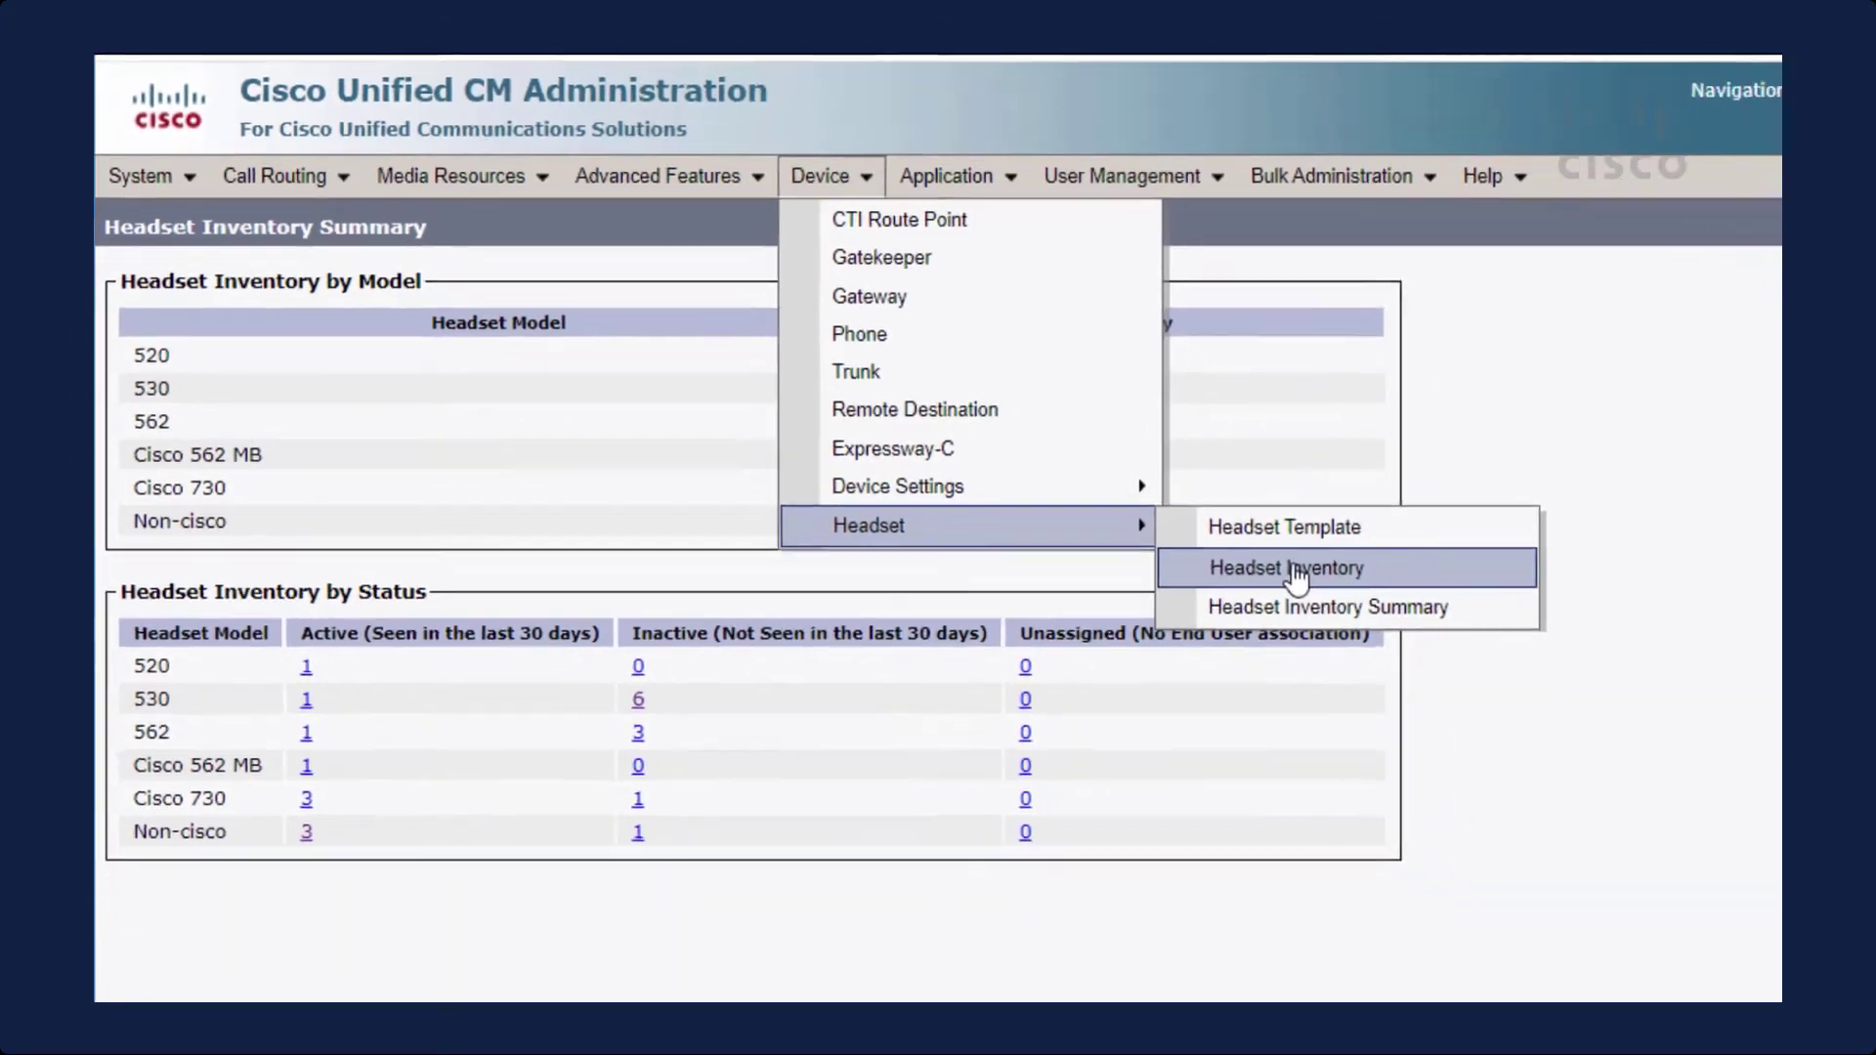
left_click(1424, 626)
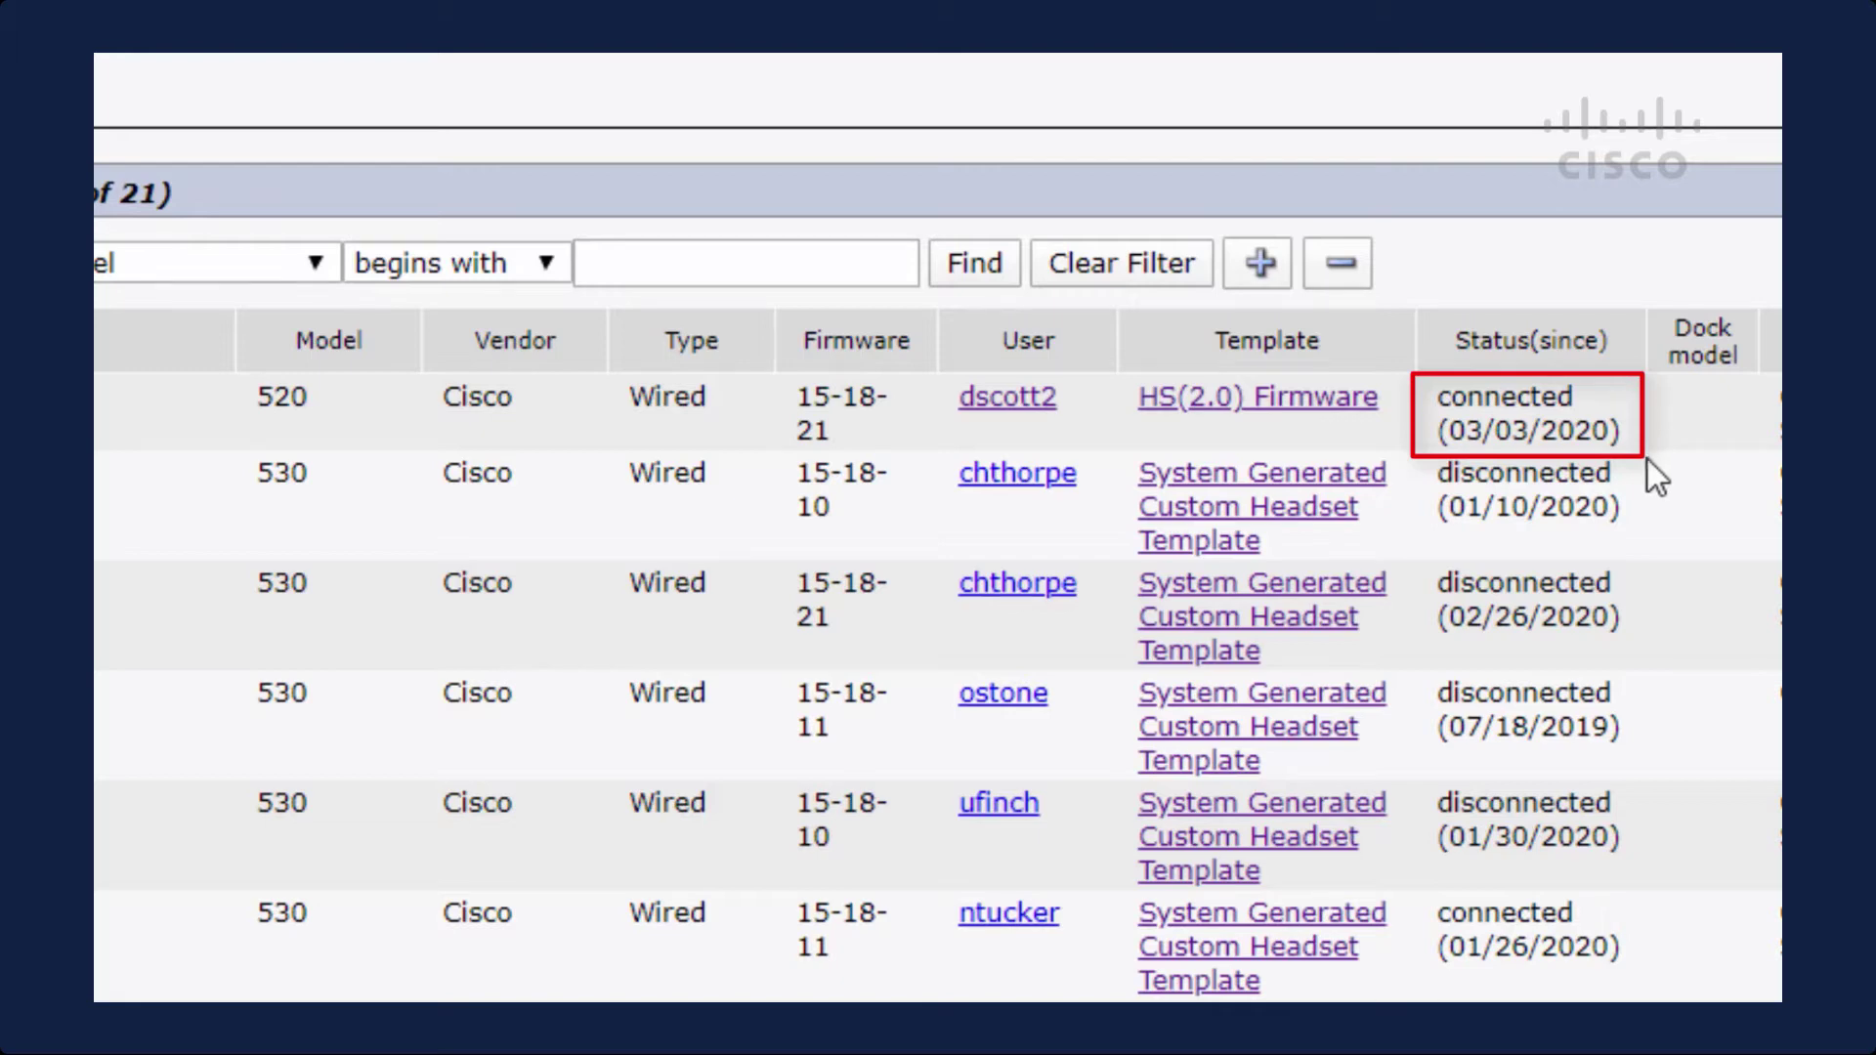
- Rerun Find twice to refresh the headset inventory so the 520 headset shows disconnected
left_click(977, 258)
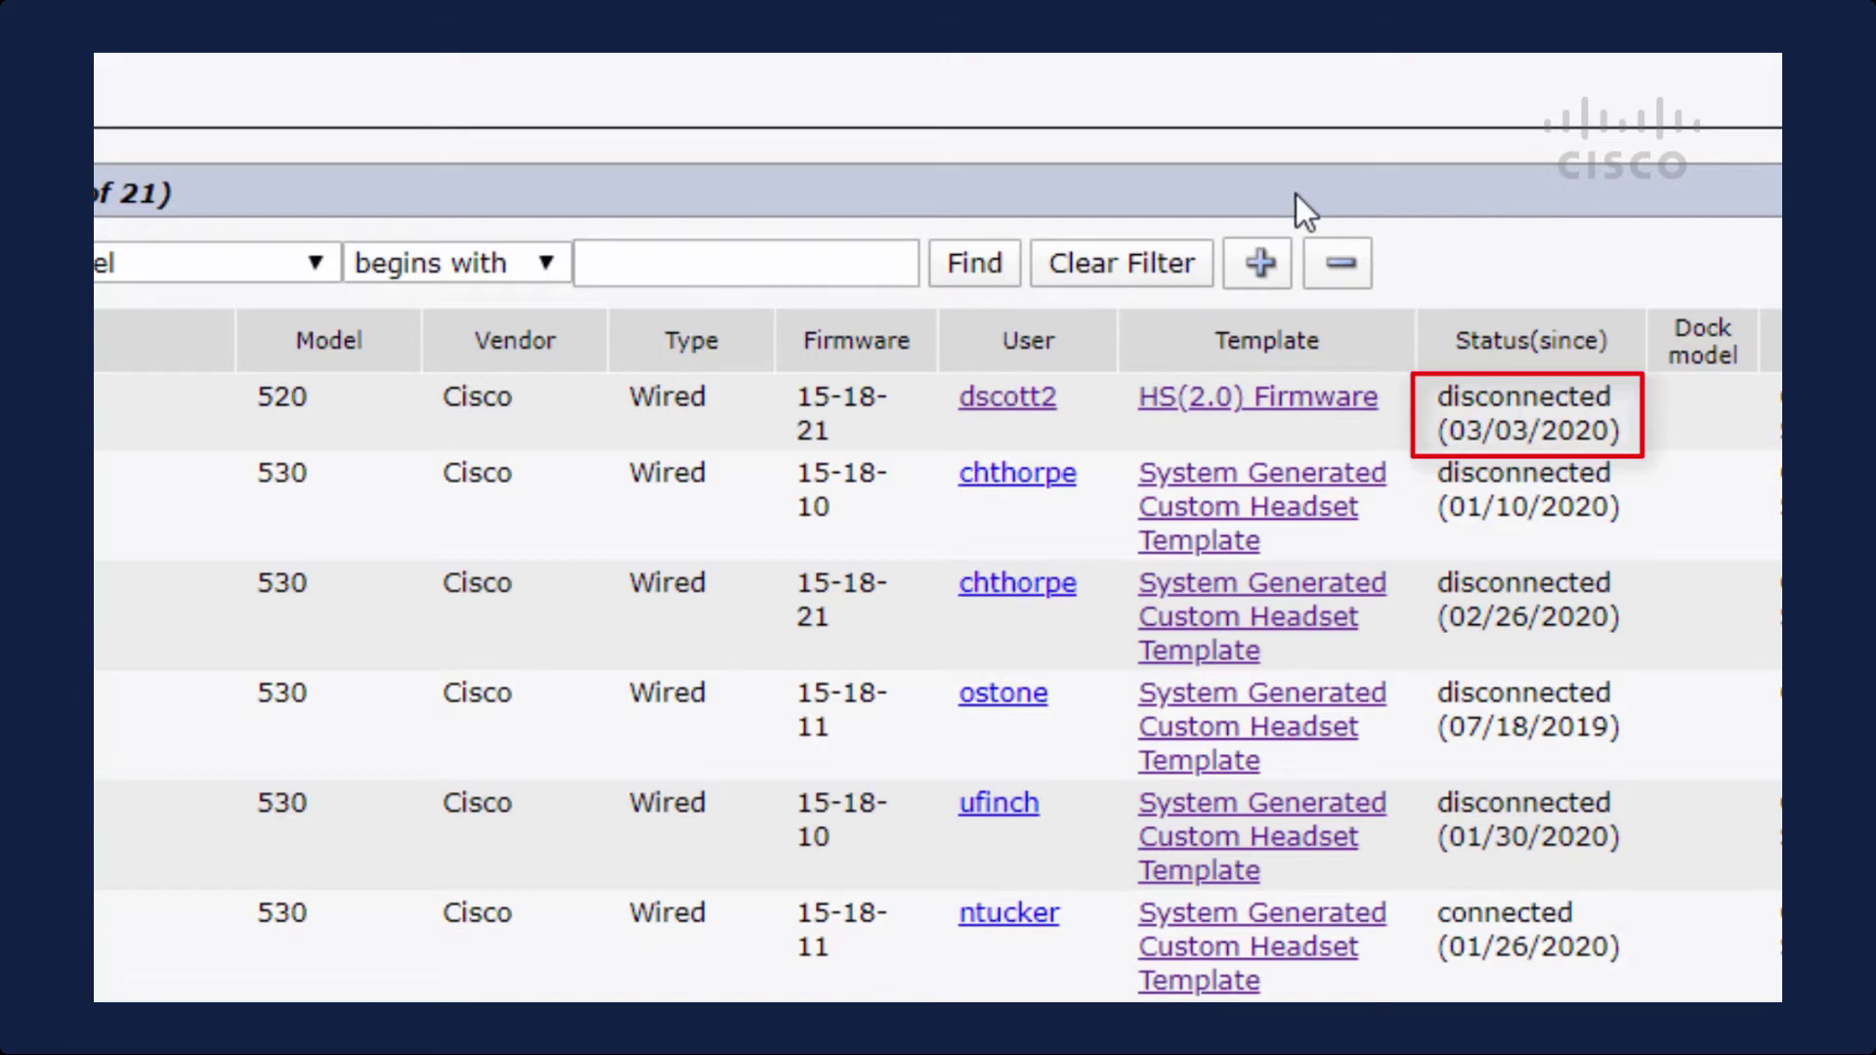
left_click(997, 256)
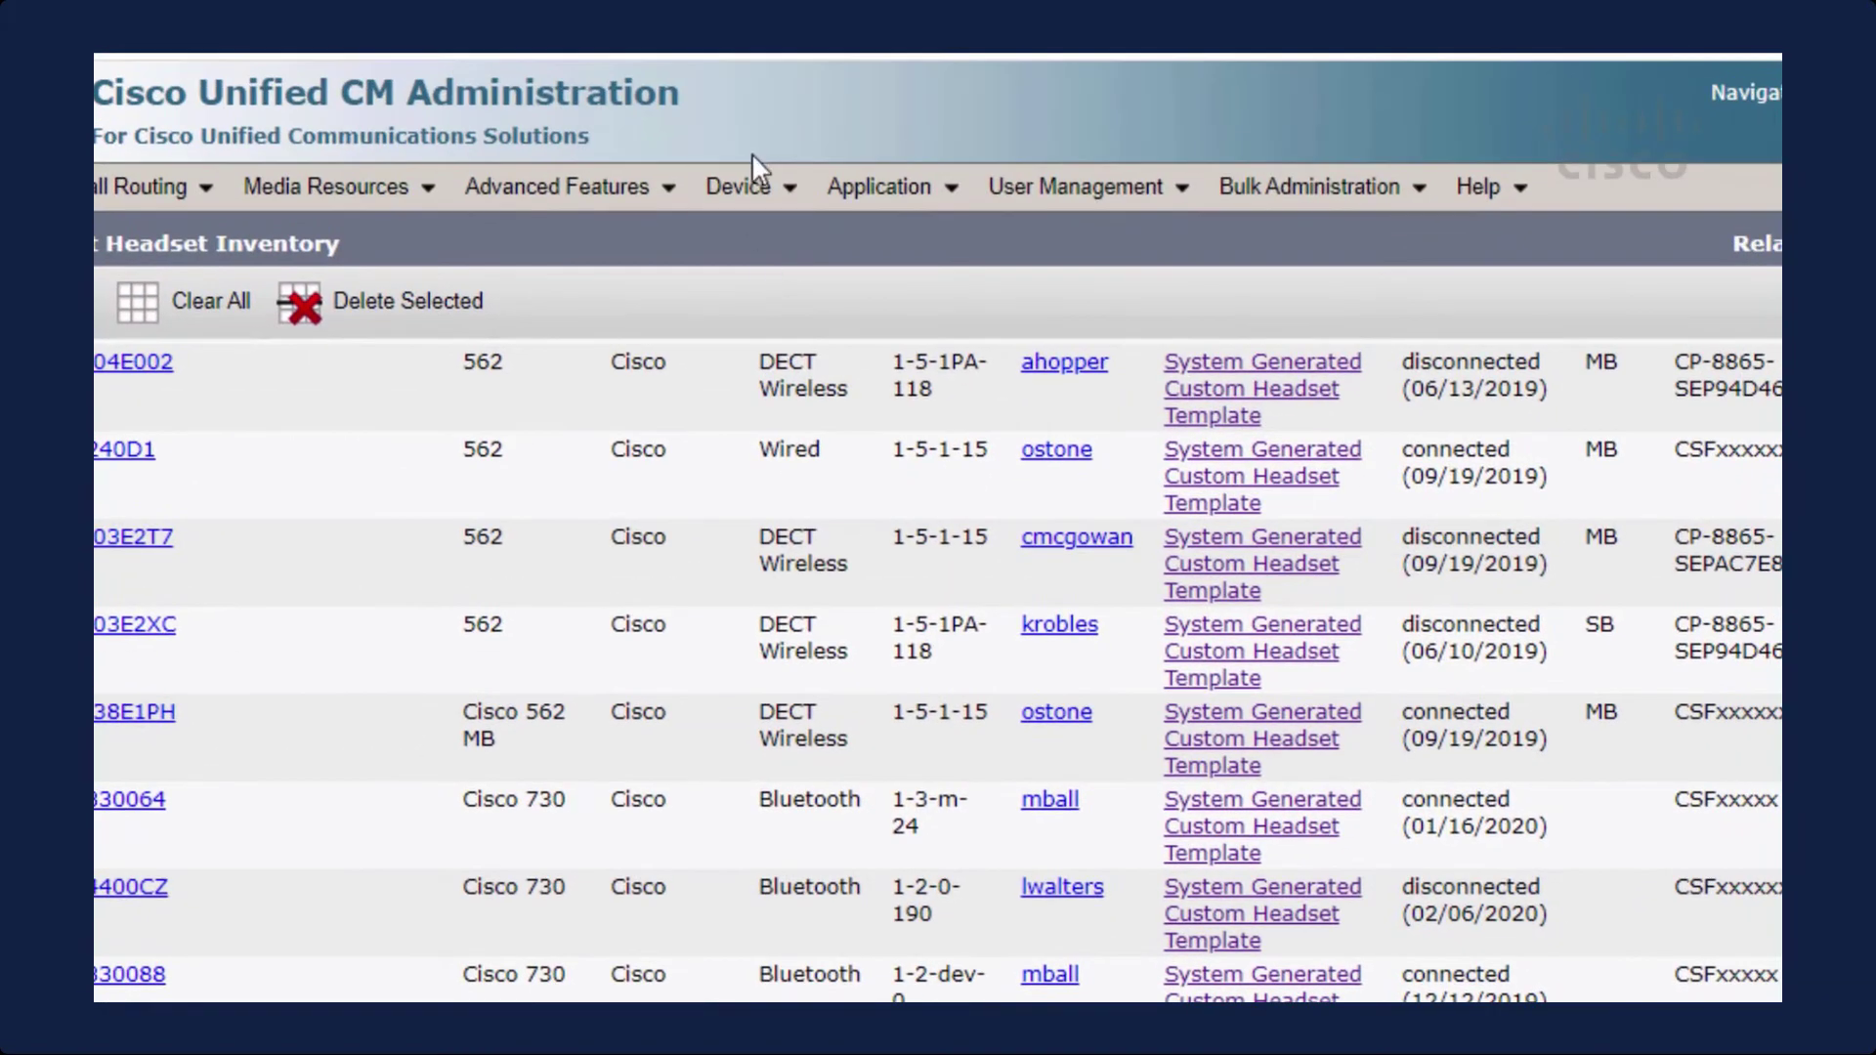
- Go to Device > Headset > Headset Template to list the three headset configuration templates
mouse_move(753, 164)
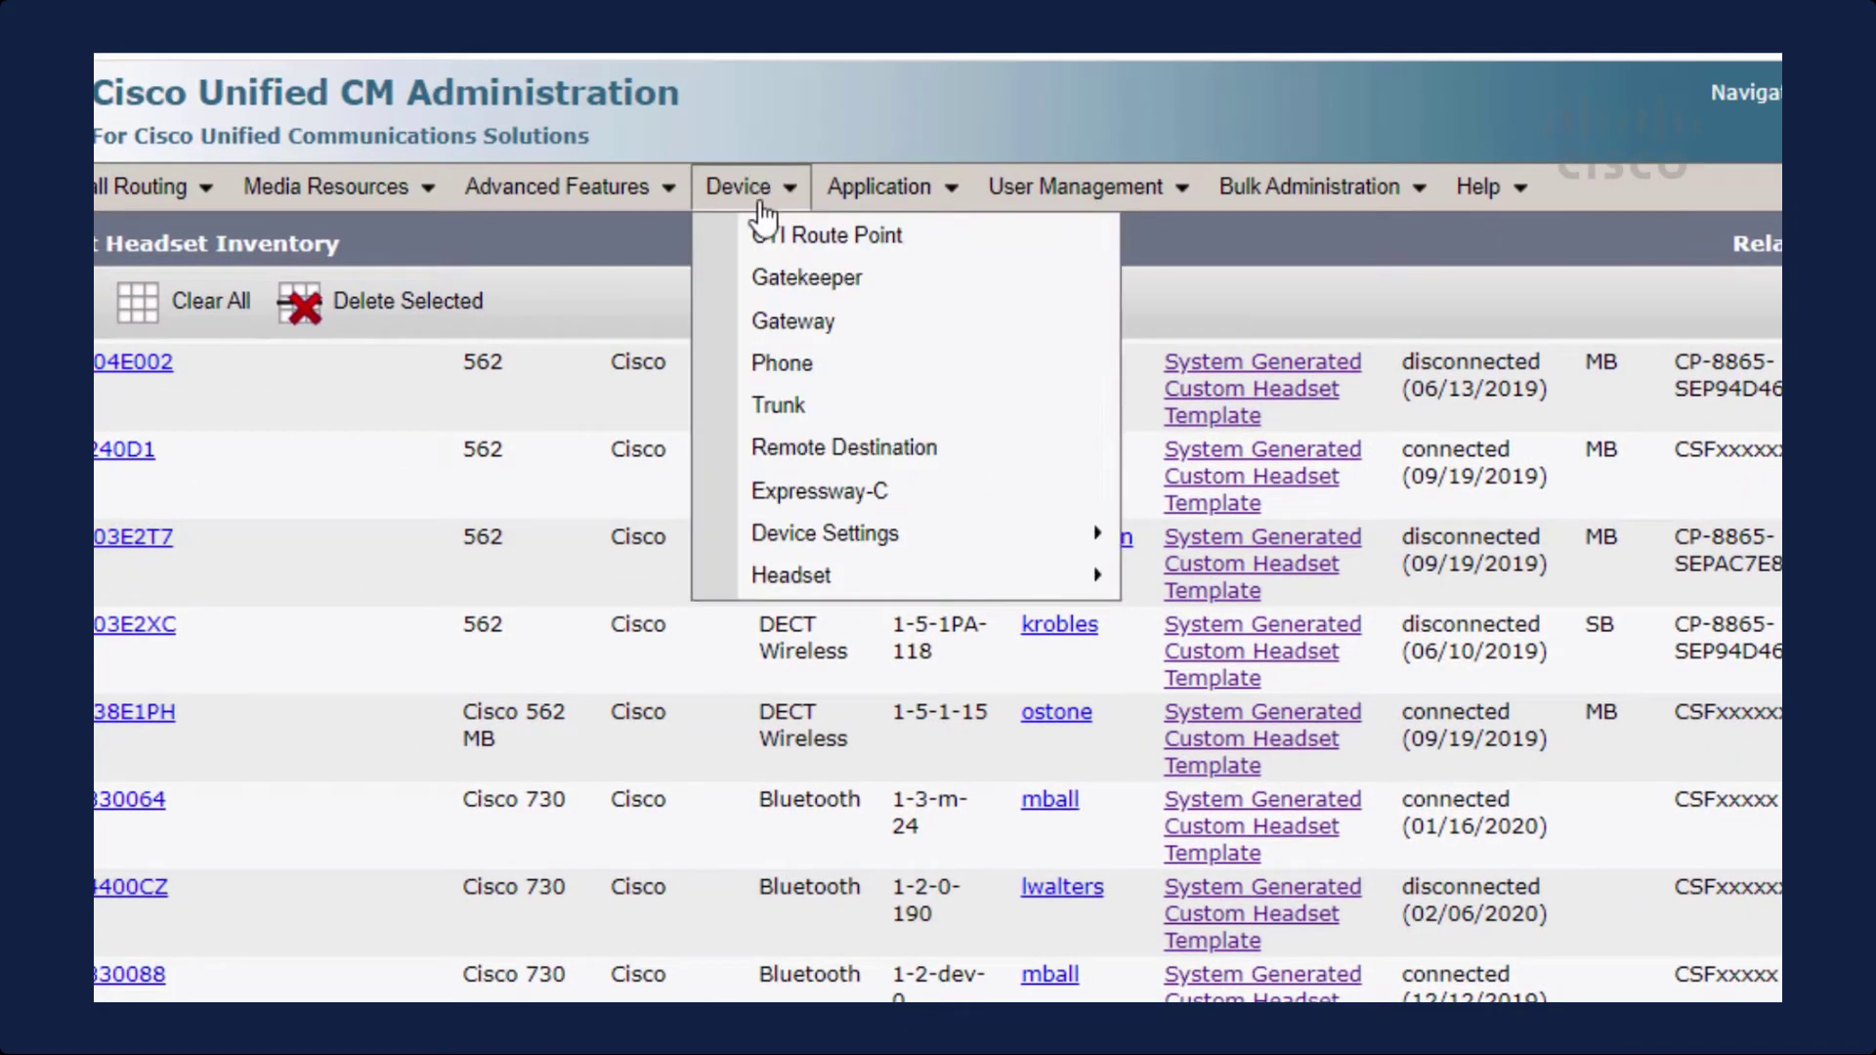
mouse_move(955, 591)
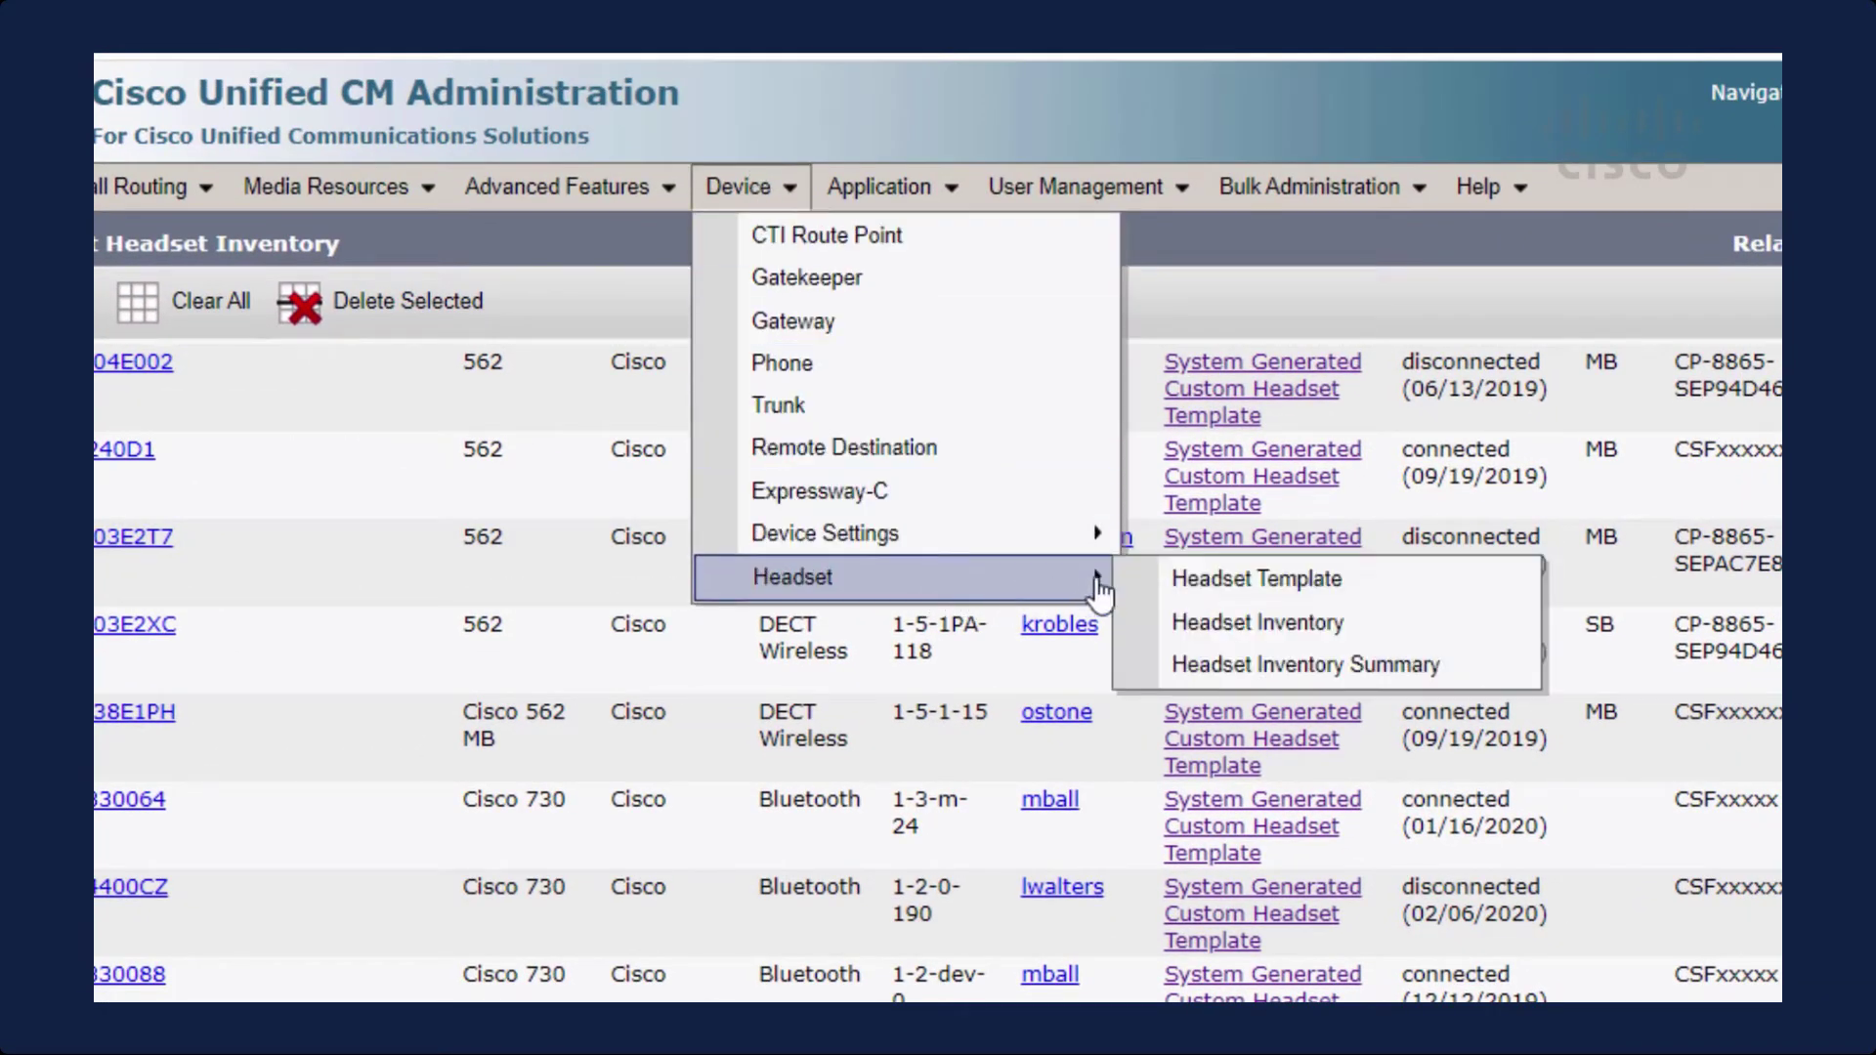
left_click(1194, 584)
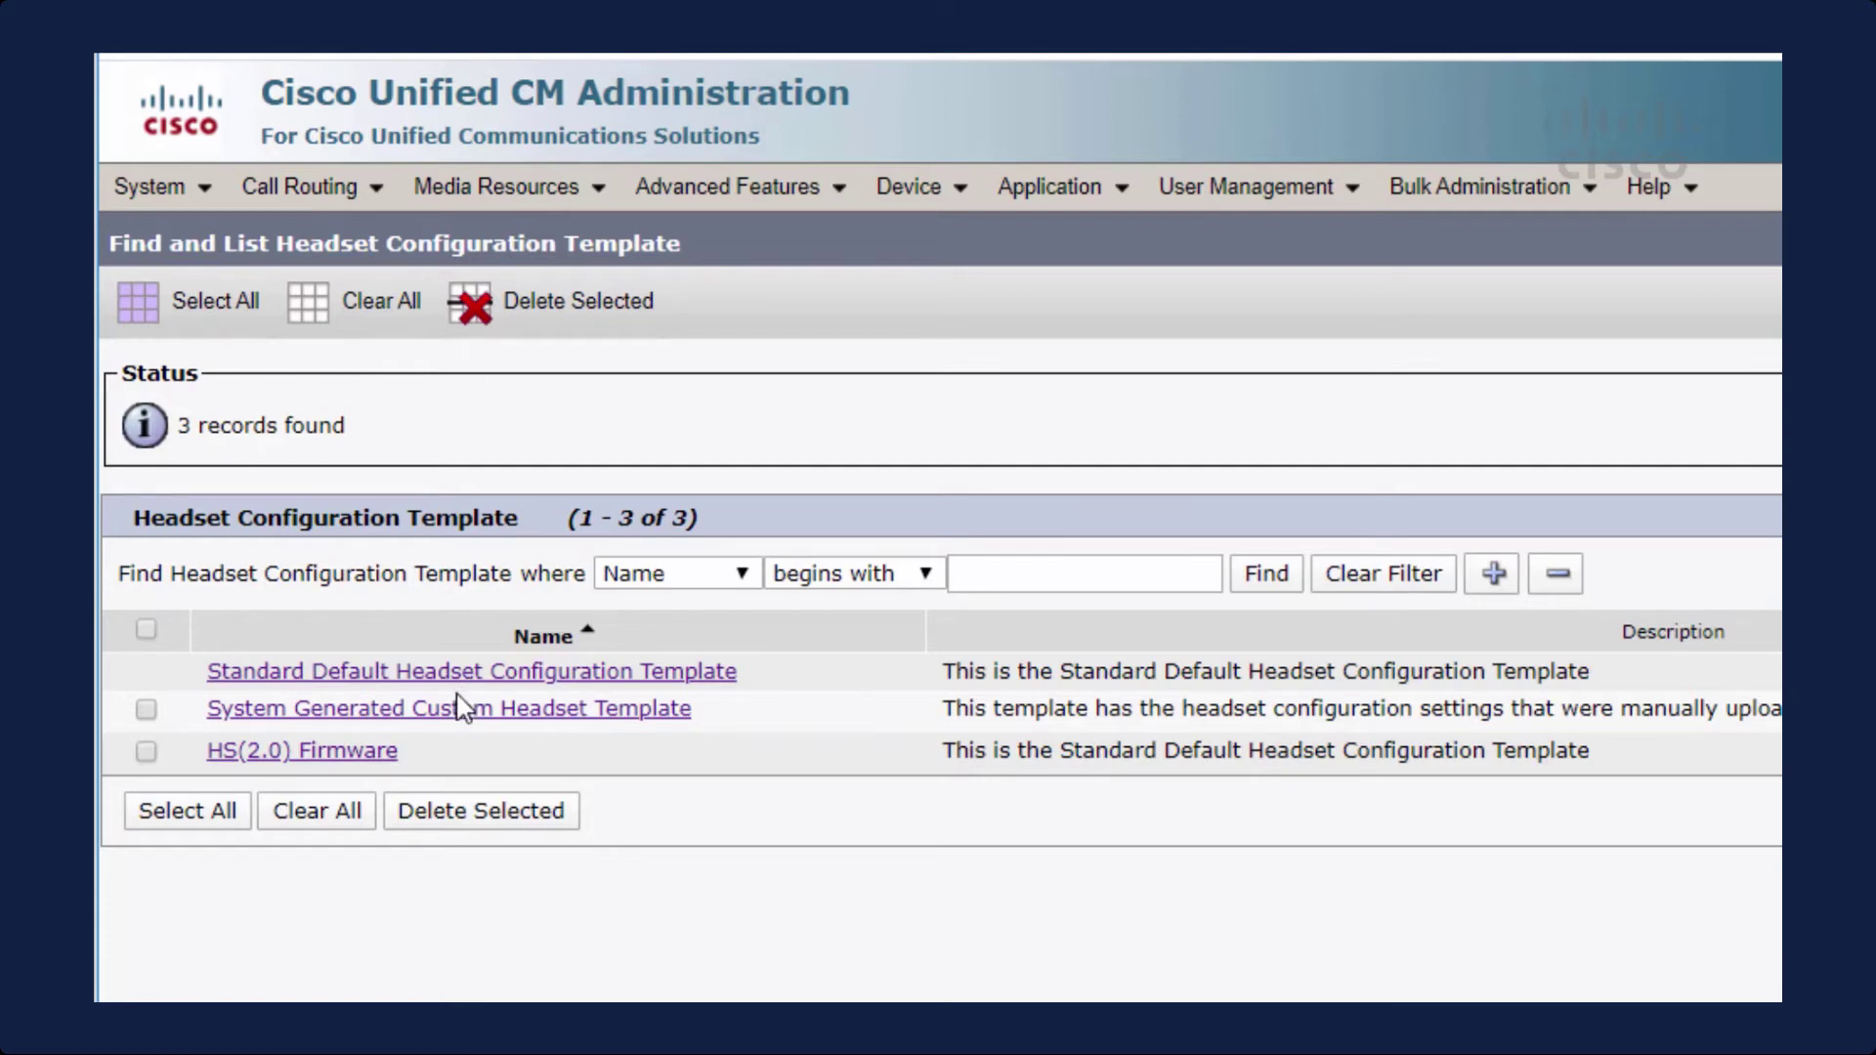
- In the System Generated Custom template, set 560 microphone gain Loud, equalizer Brightest, bandwidth Narrow Band
left_click(455, 711)
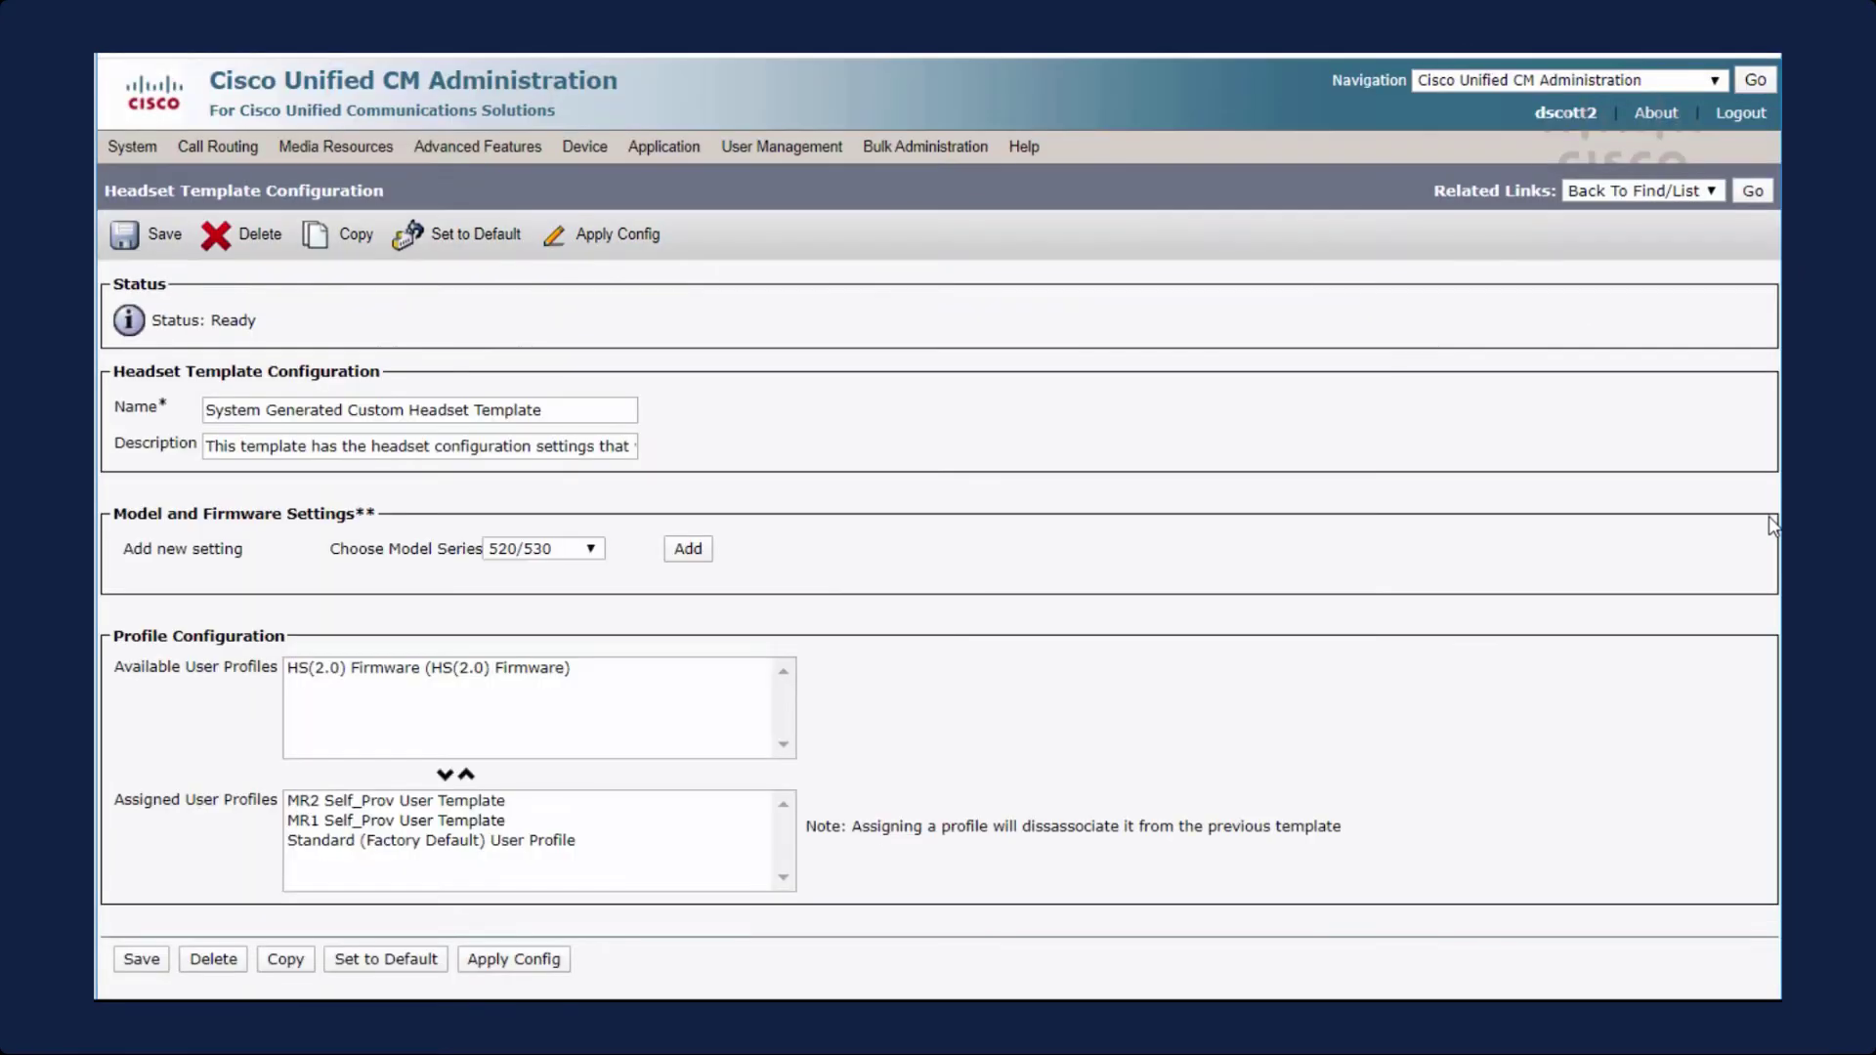
scroll(1772, 527, "down", 1)
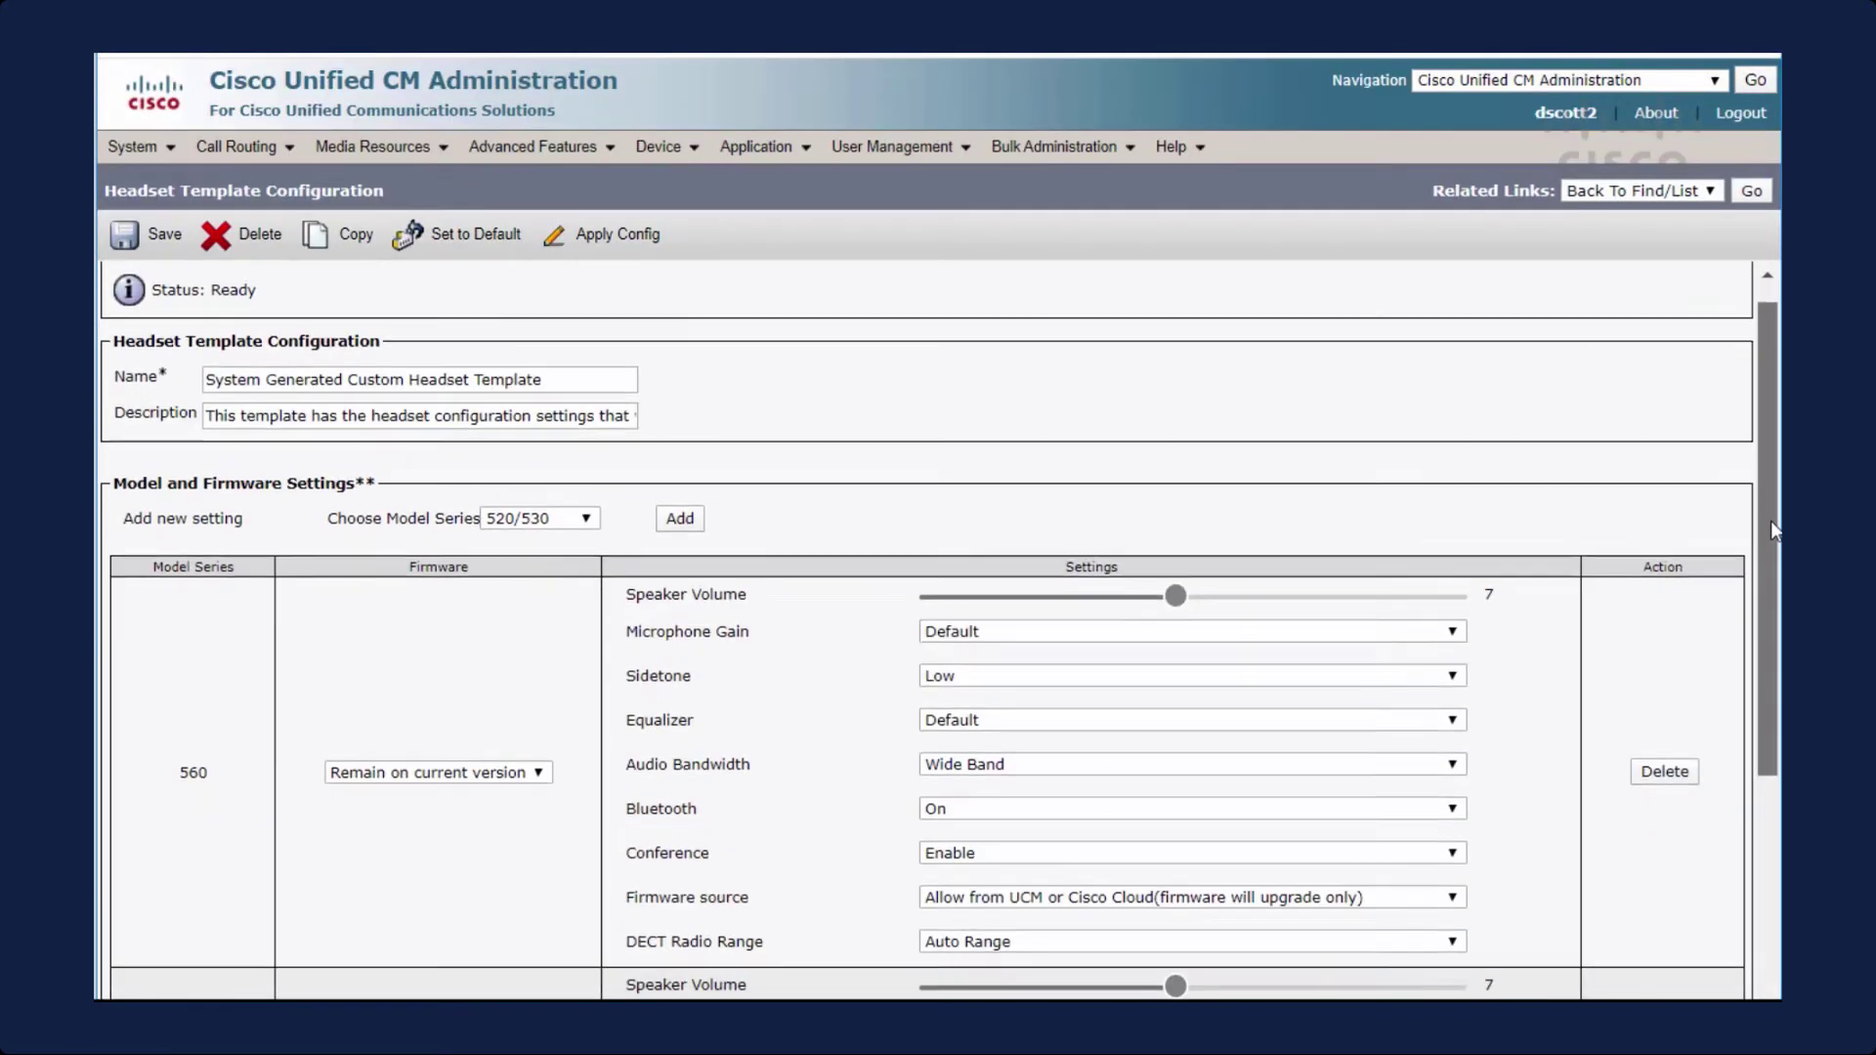
left_click_drag(1771, 522, 1769, 577)
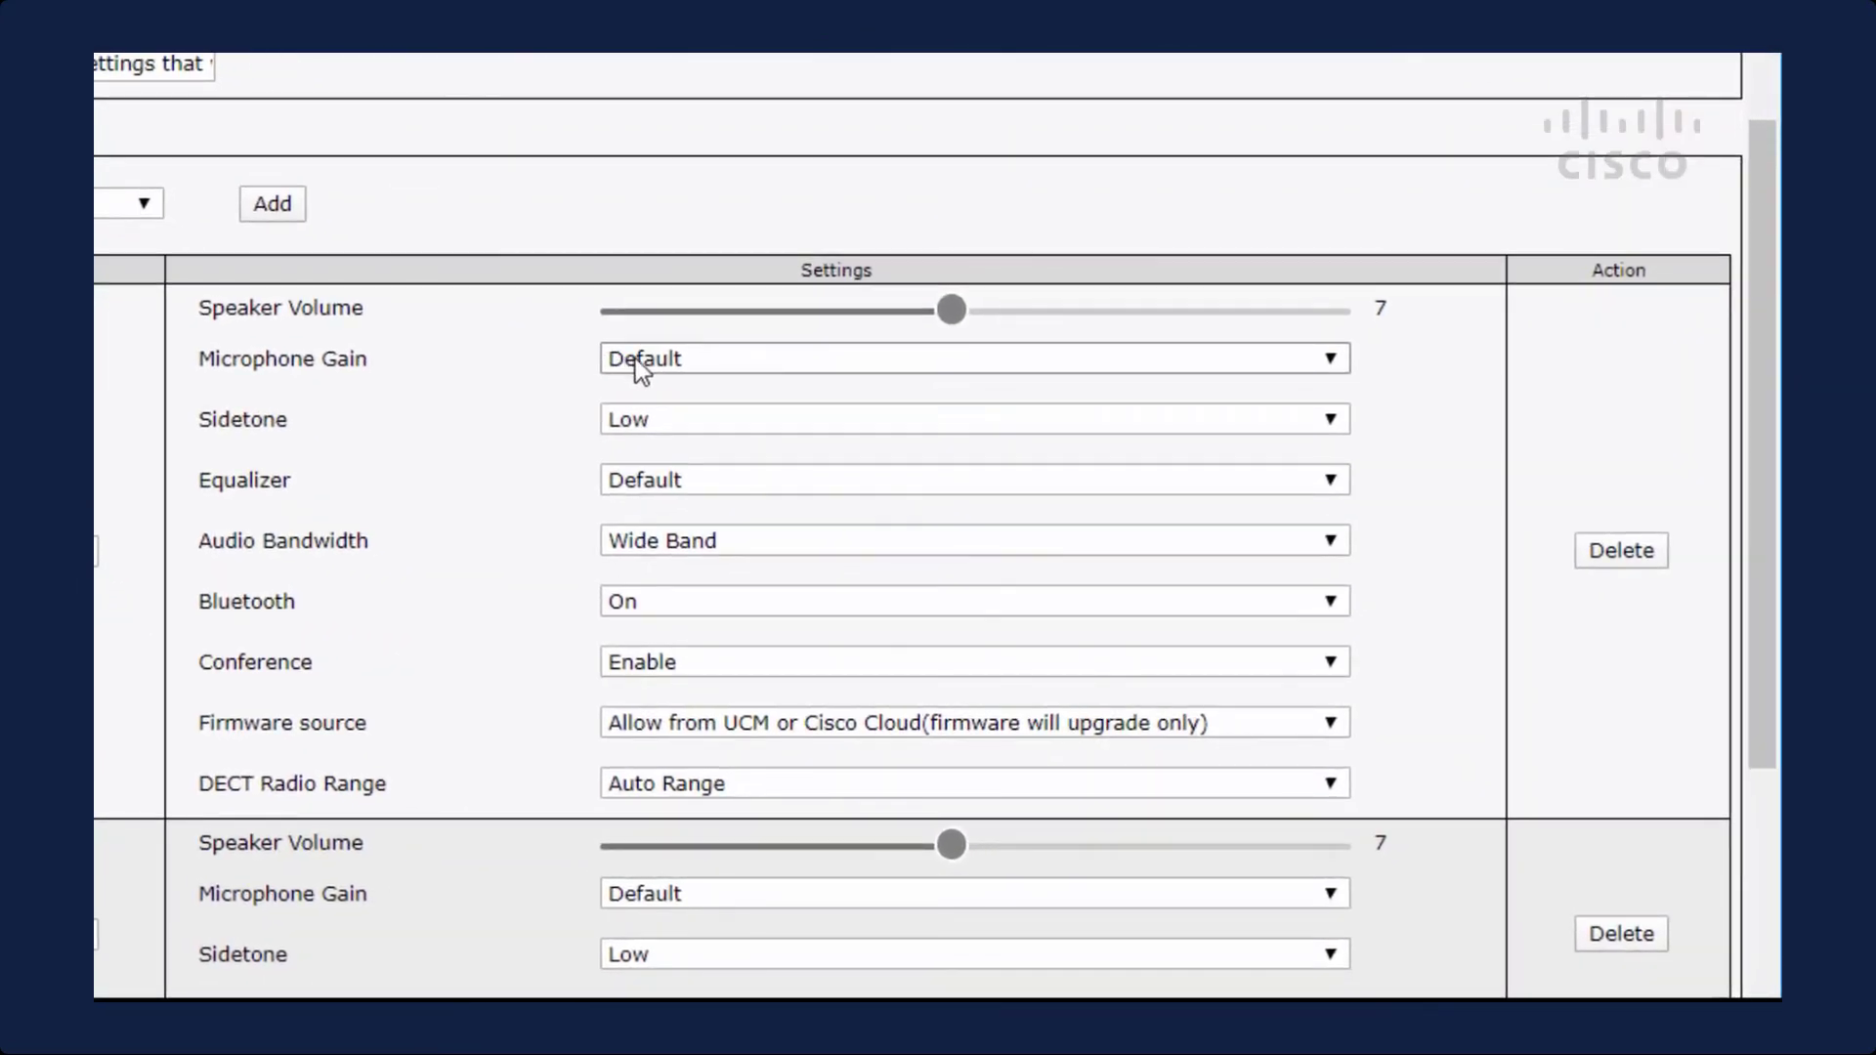
left_click(942, 531)
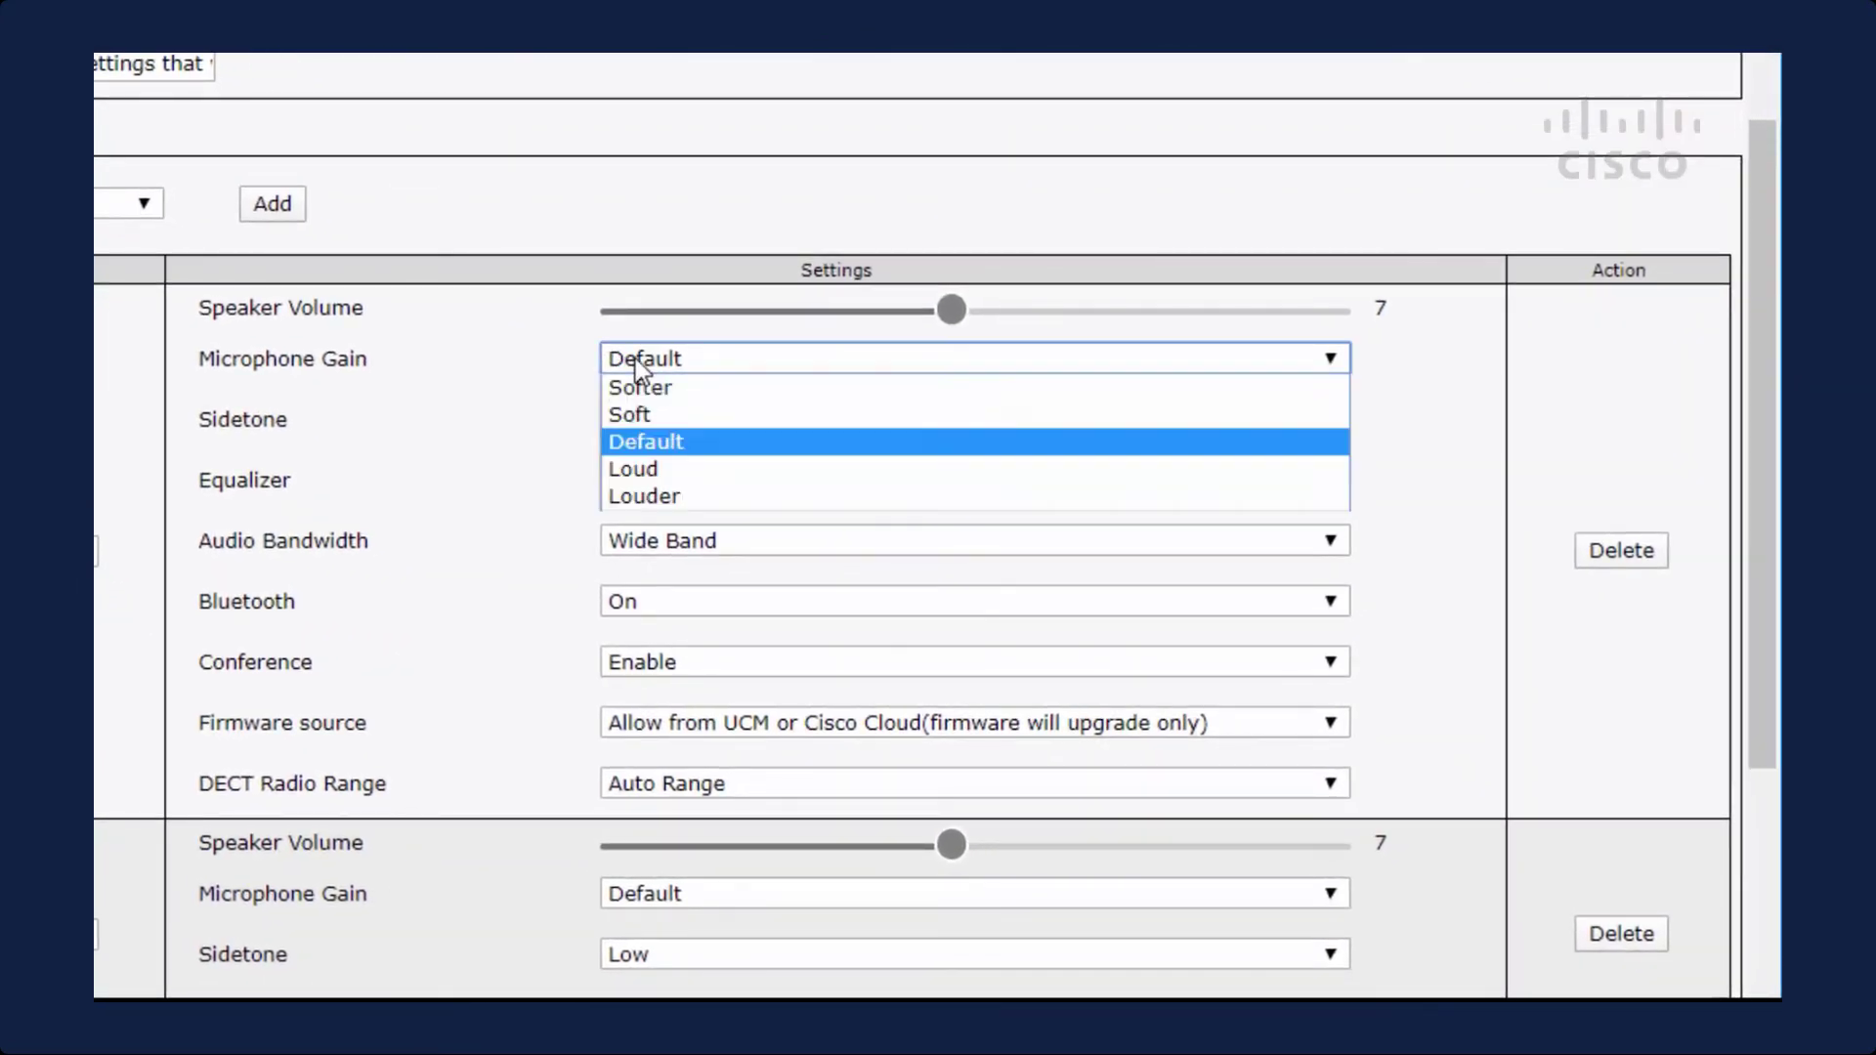
left_click(633, 467)
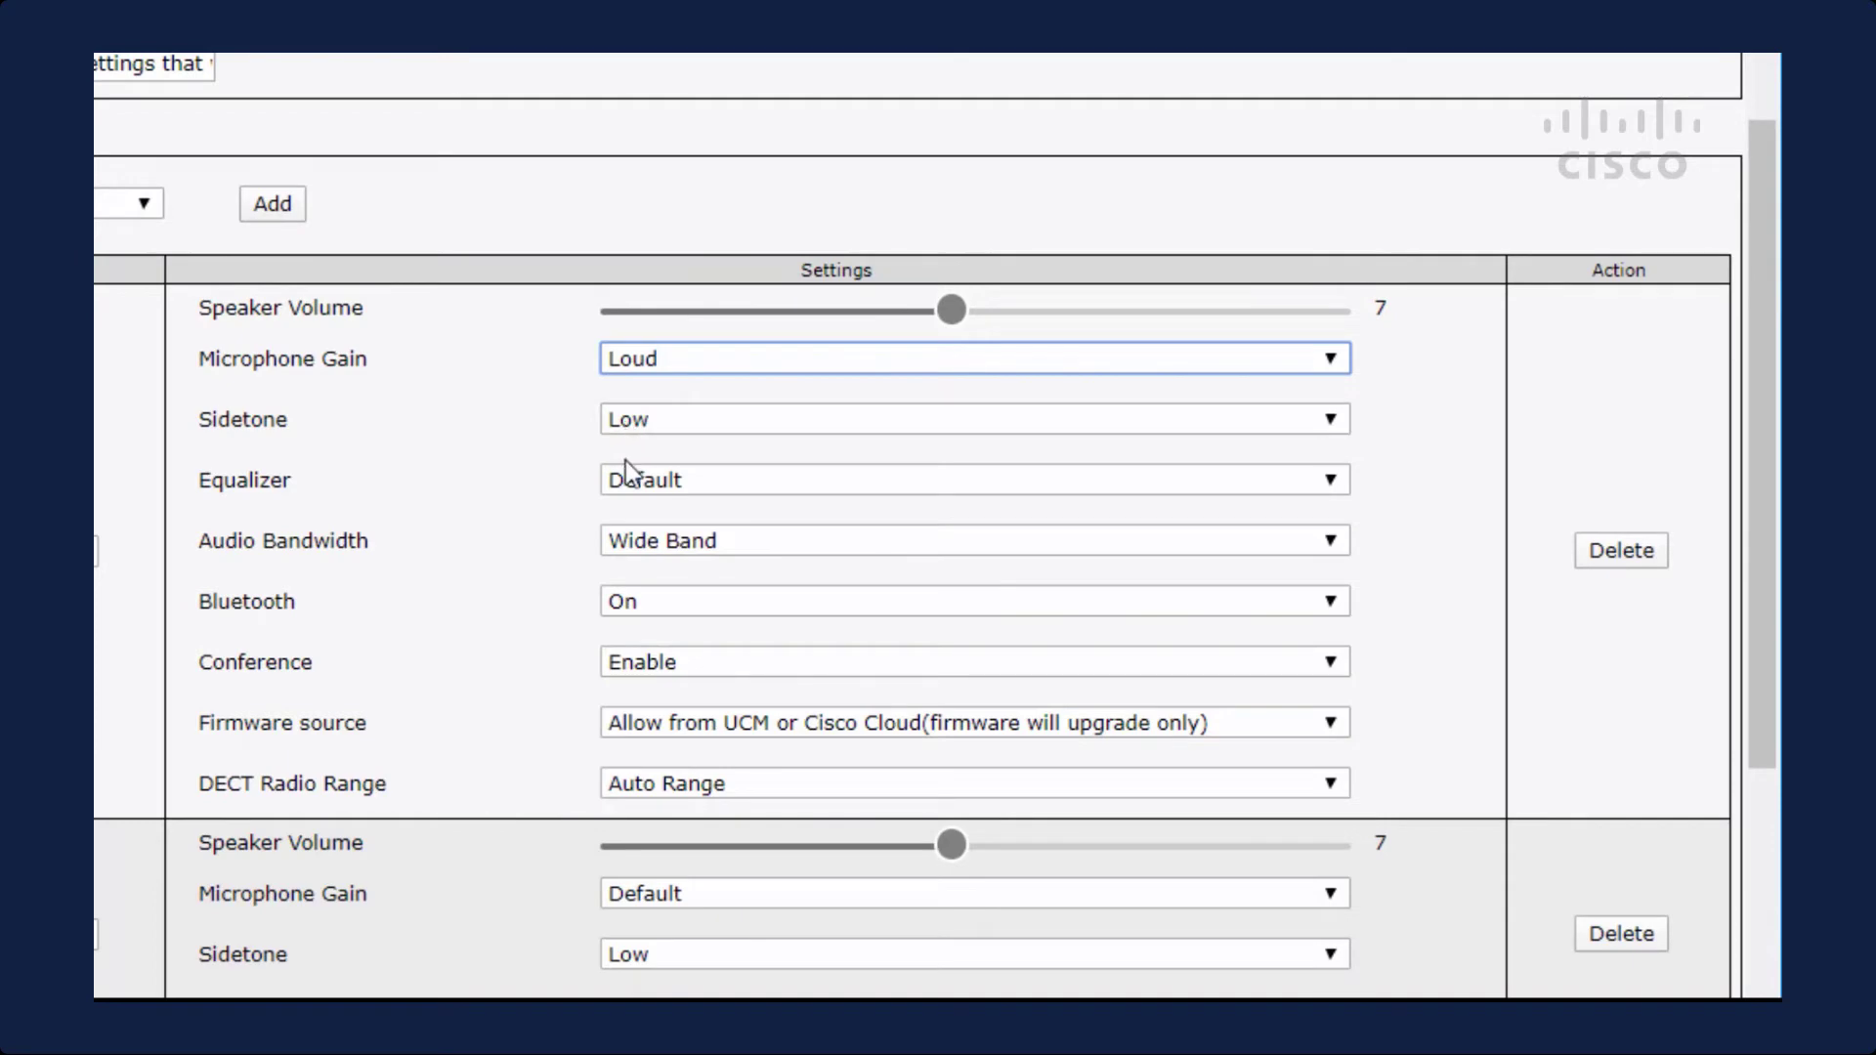
left_click(630, 489)
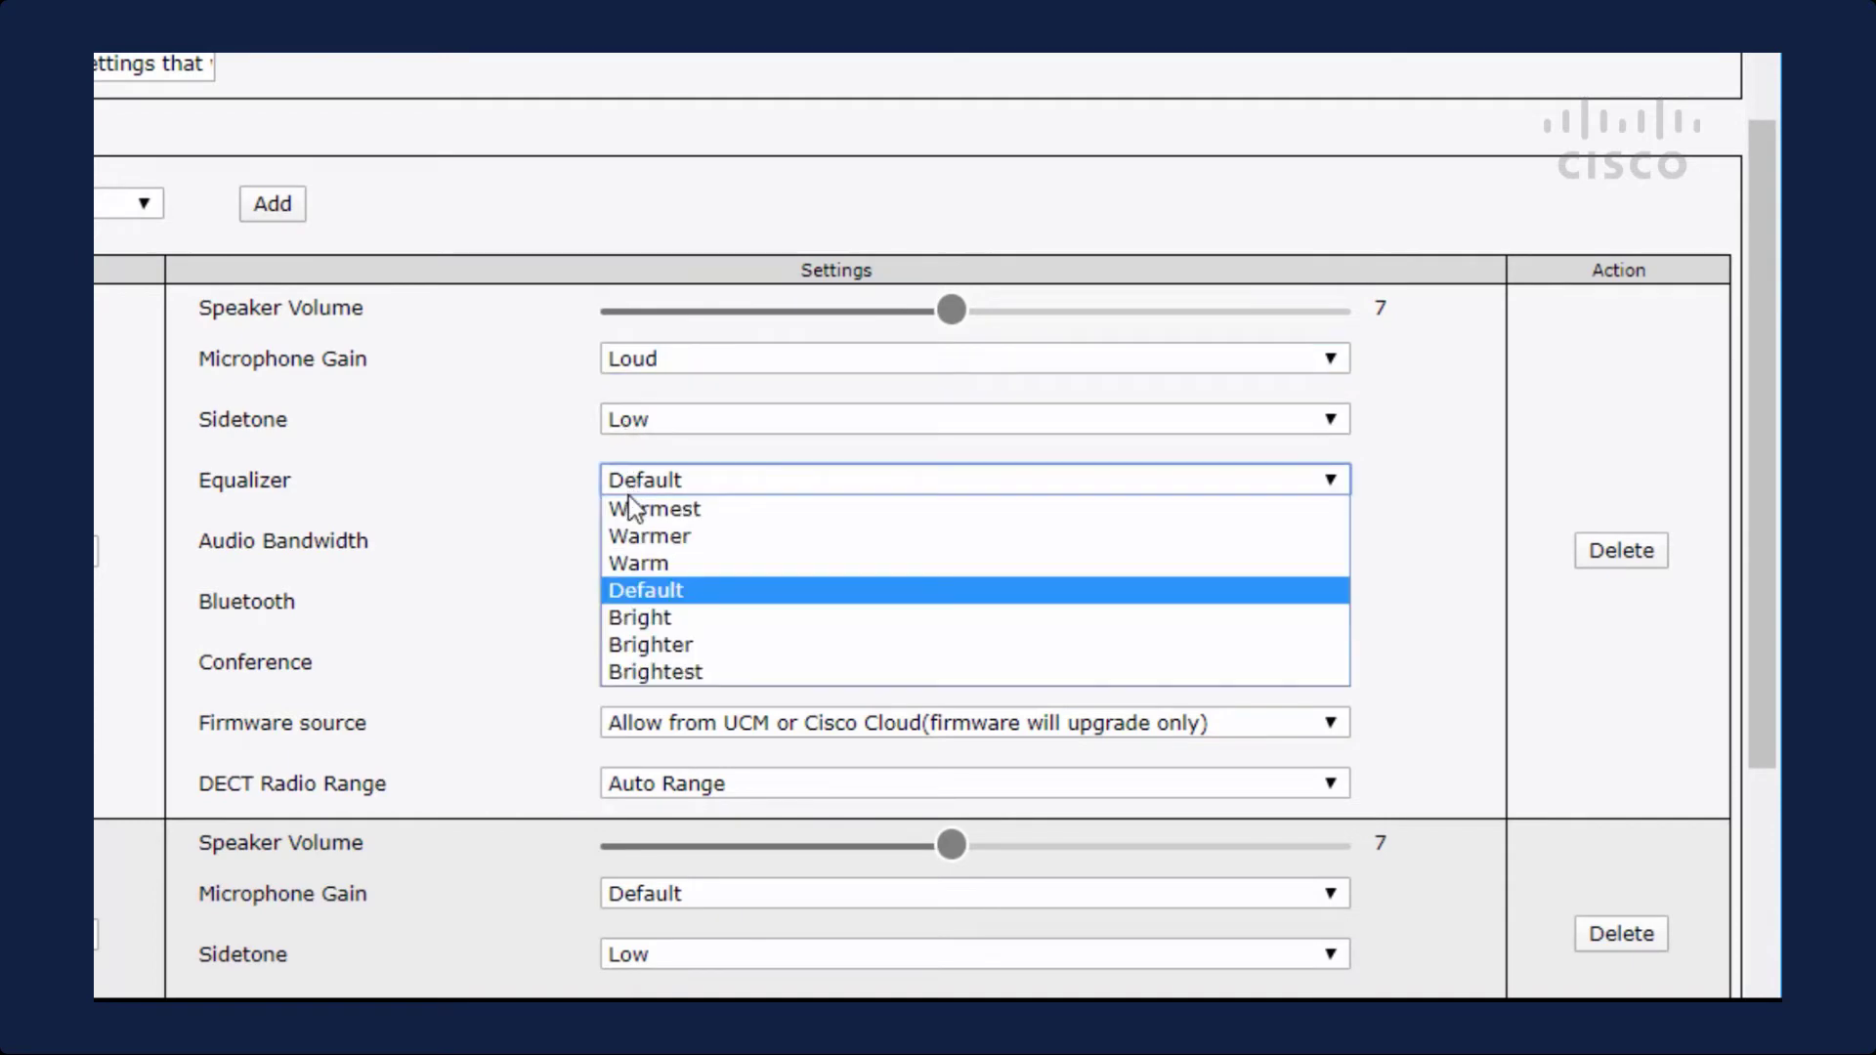
left_click(628, 672)
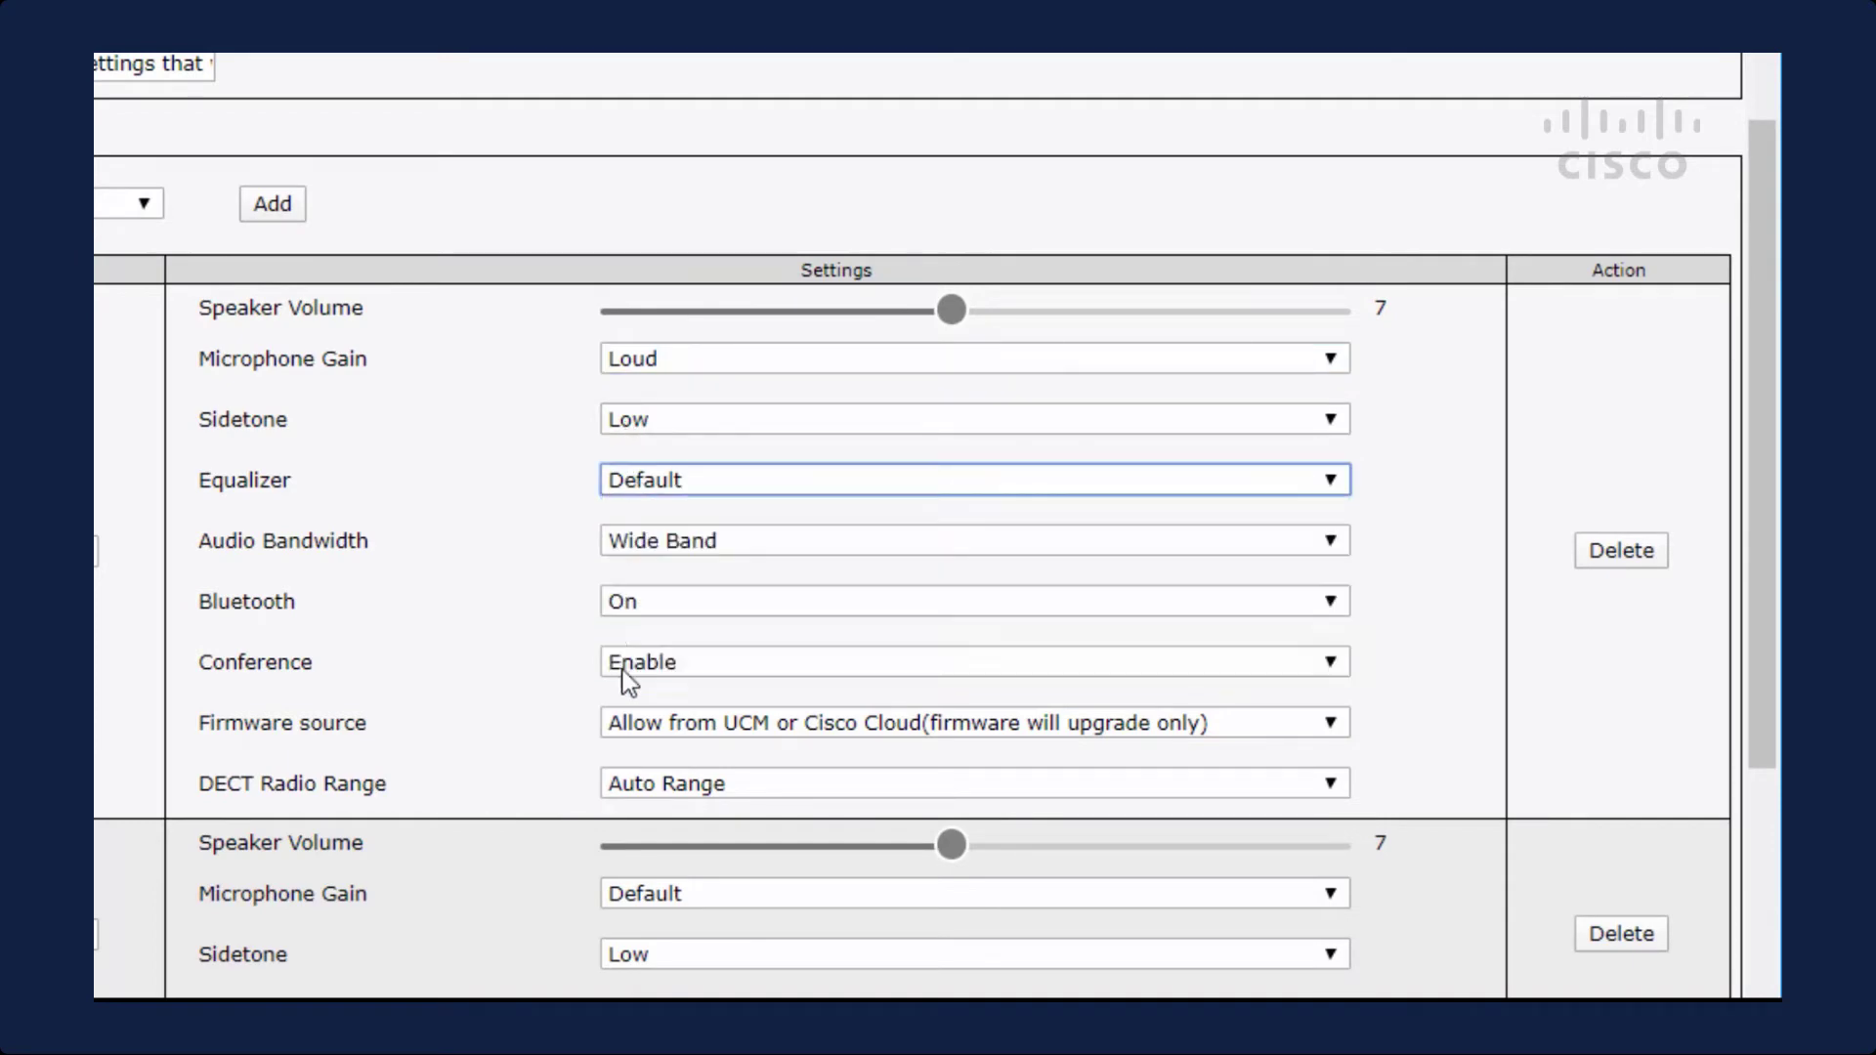
left_click(630, 539)
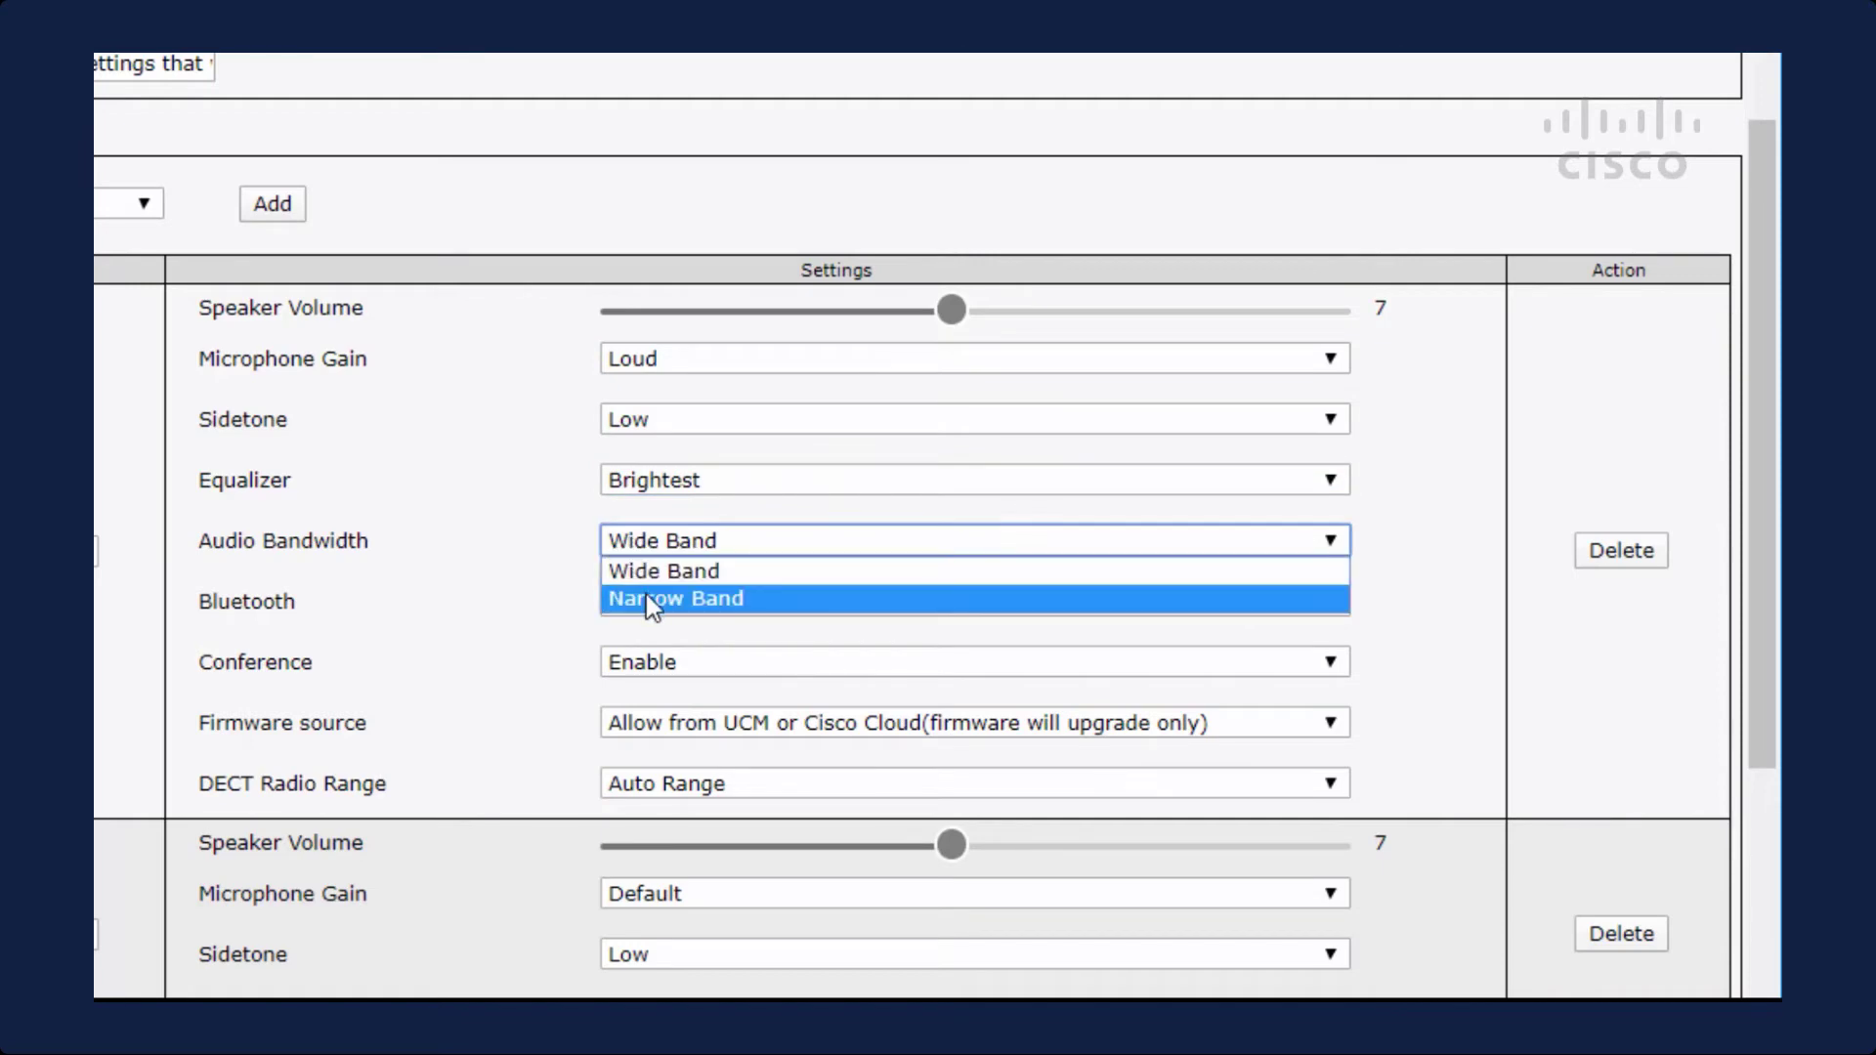
left_click(648, 599)
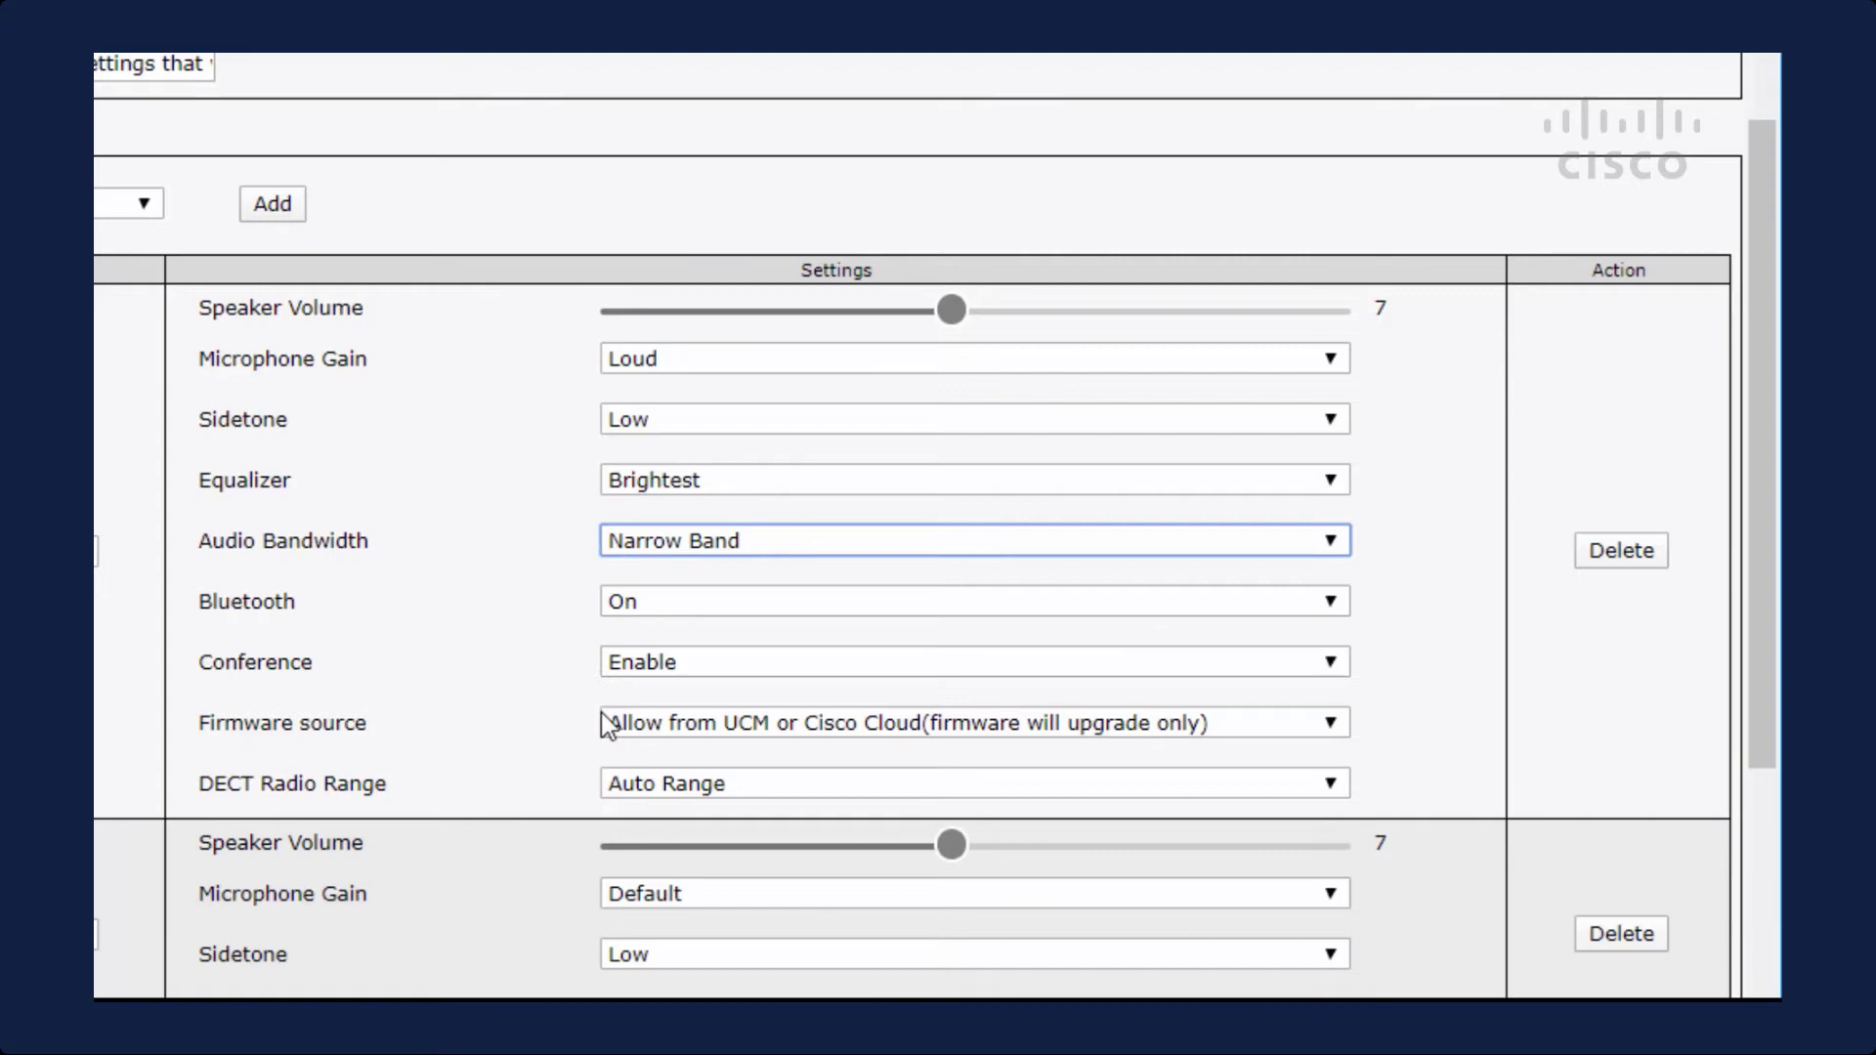
- Keep 560 DECT radio range at Auto Range and firmware source at UCM or Cisco Cloud
left_click(630, 784)
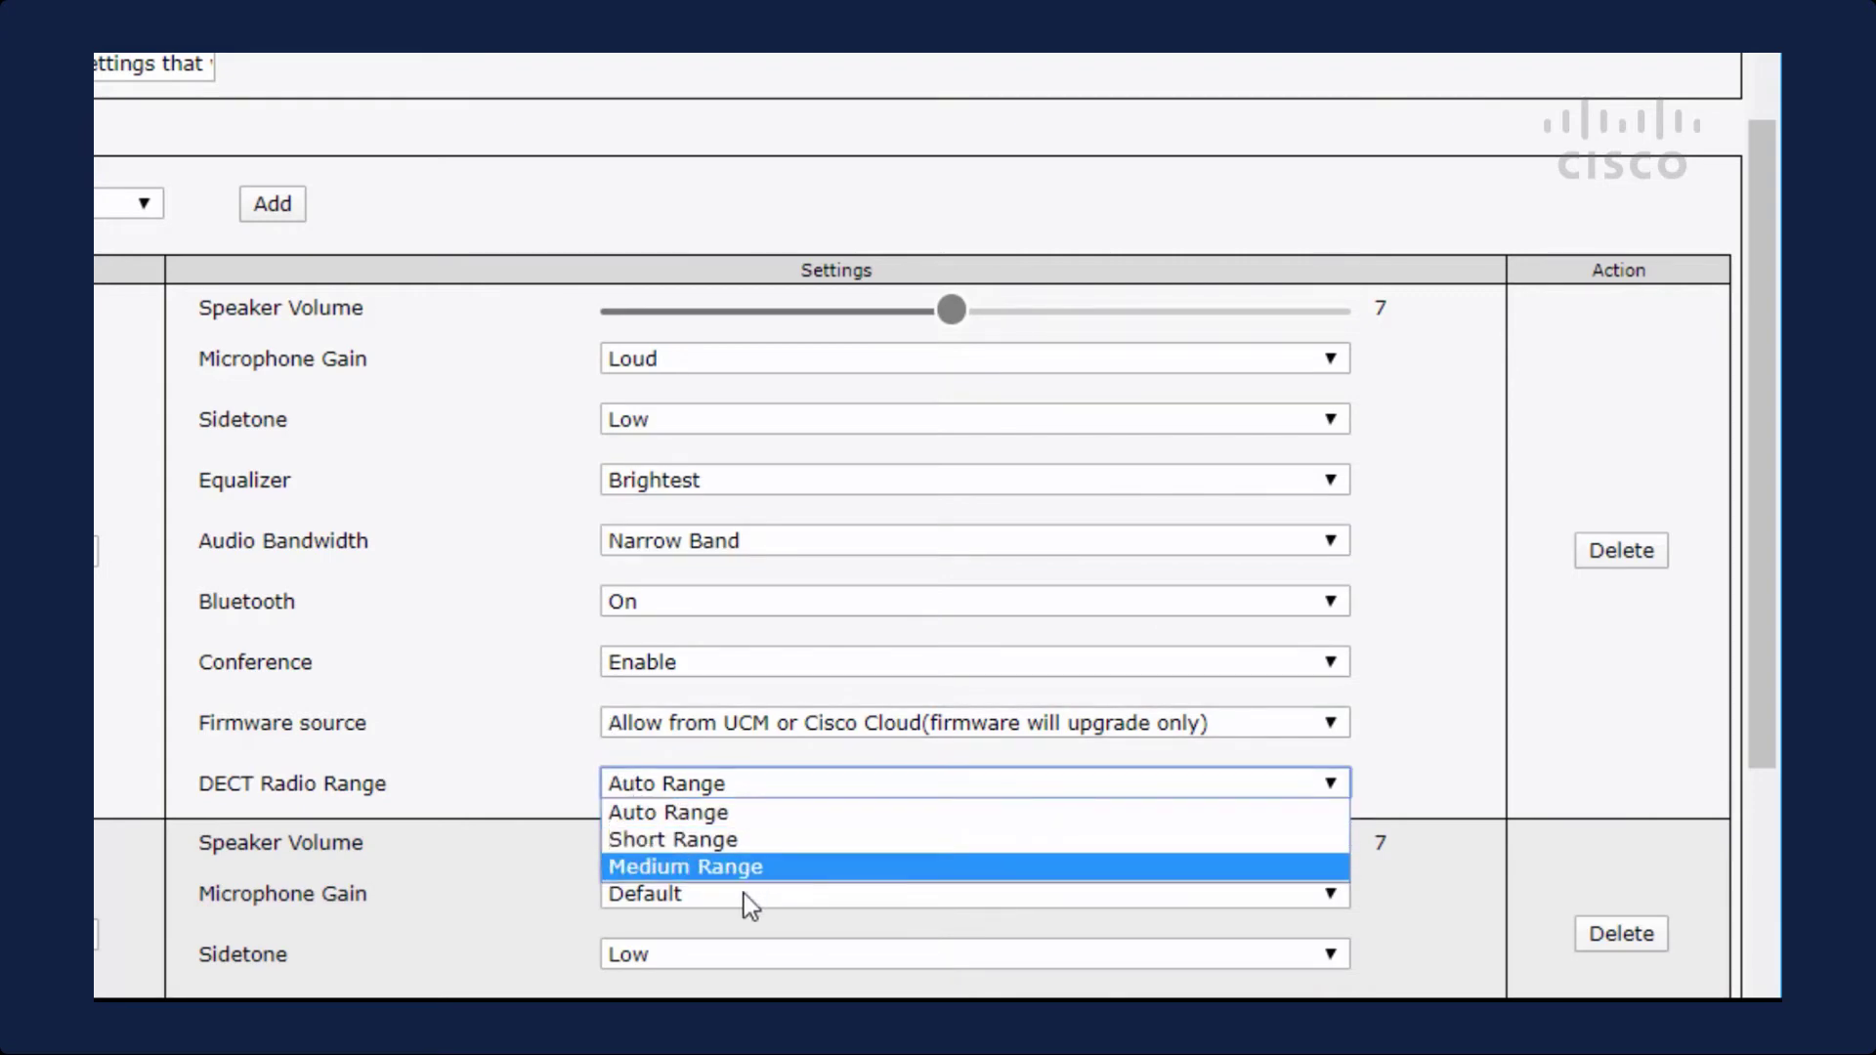
left_click(536, 749)
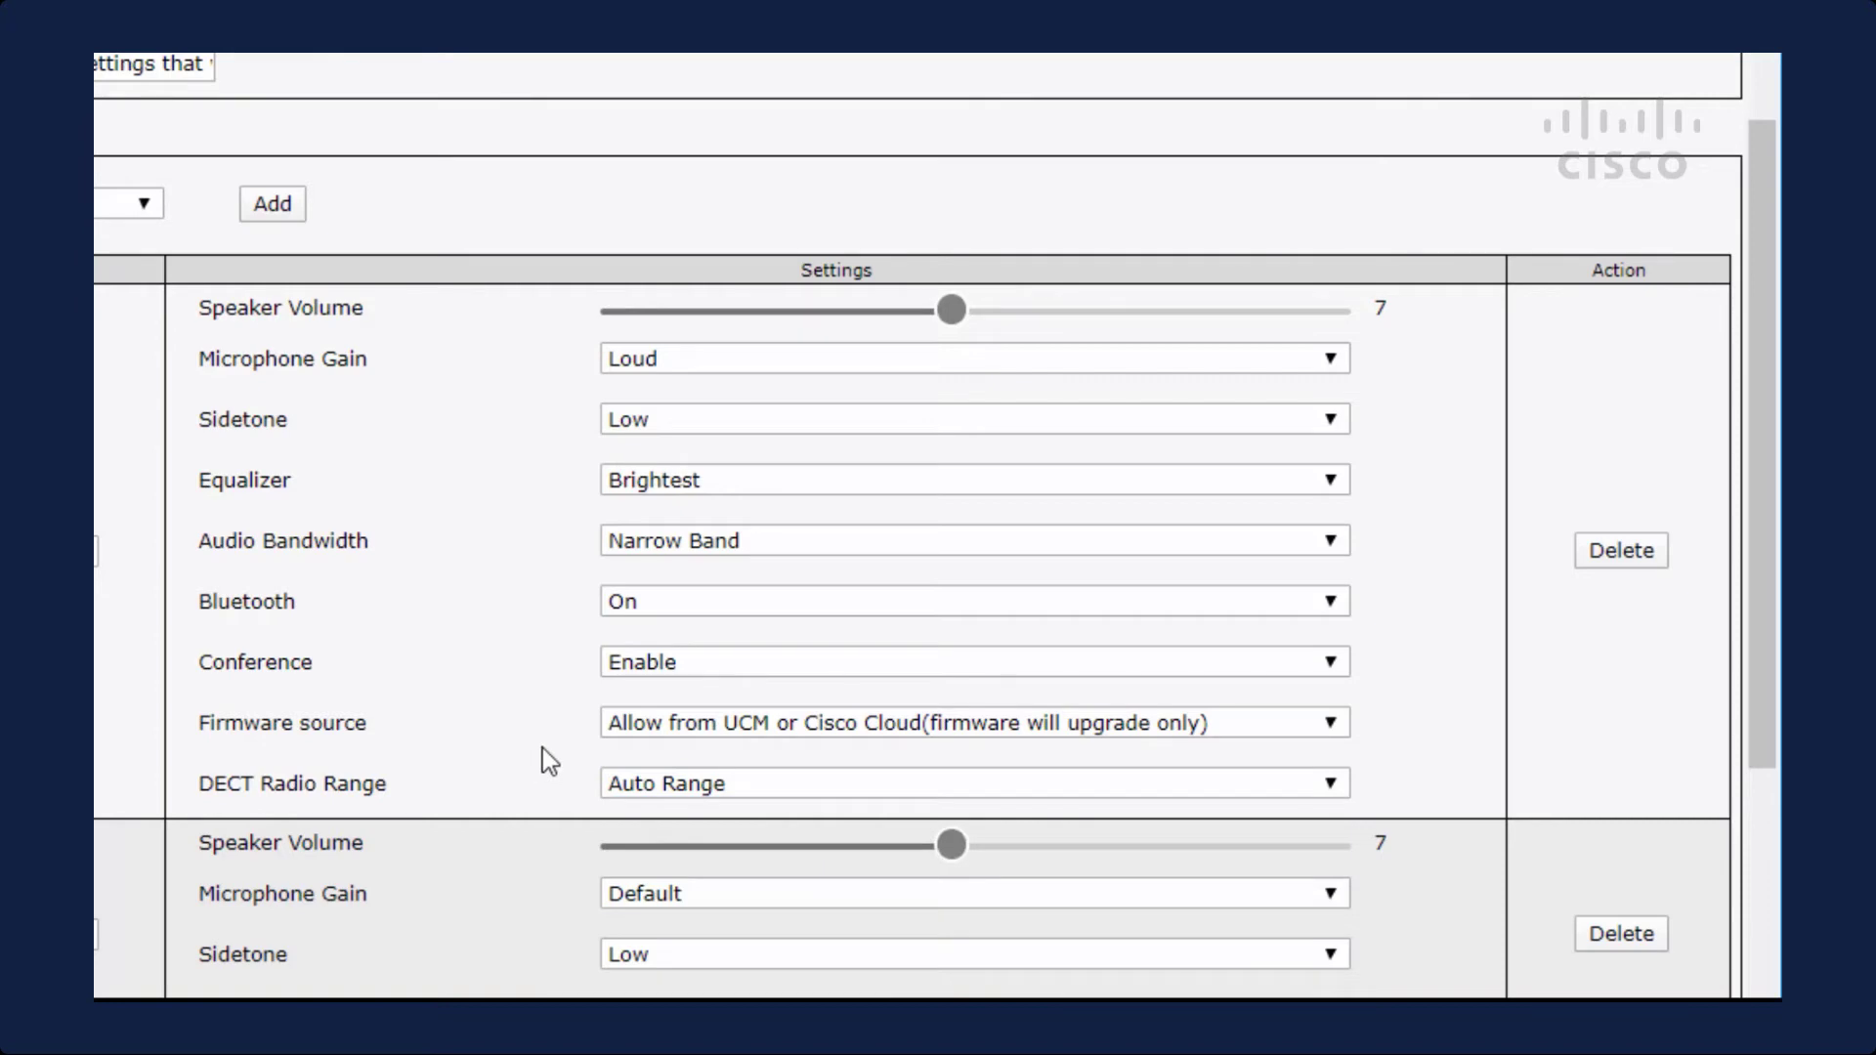
left_click(620, 730)
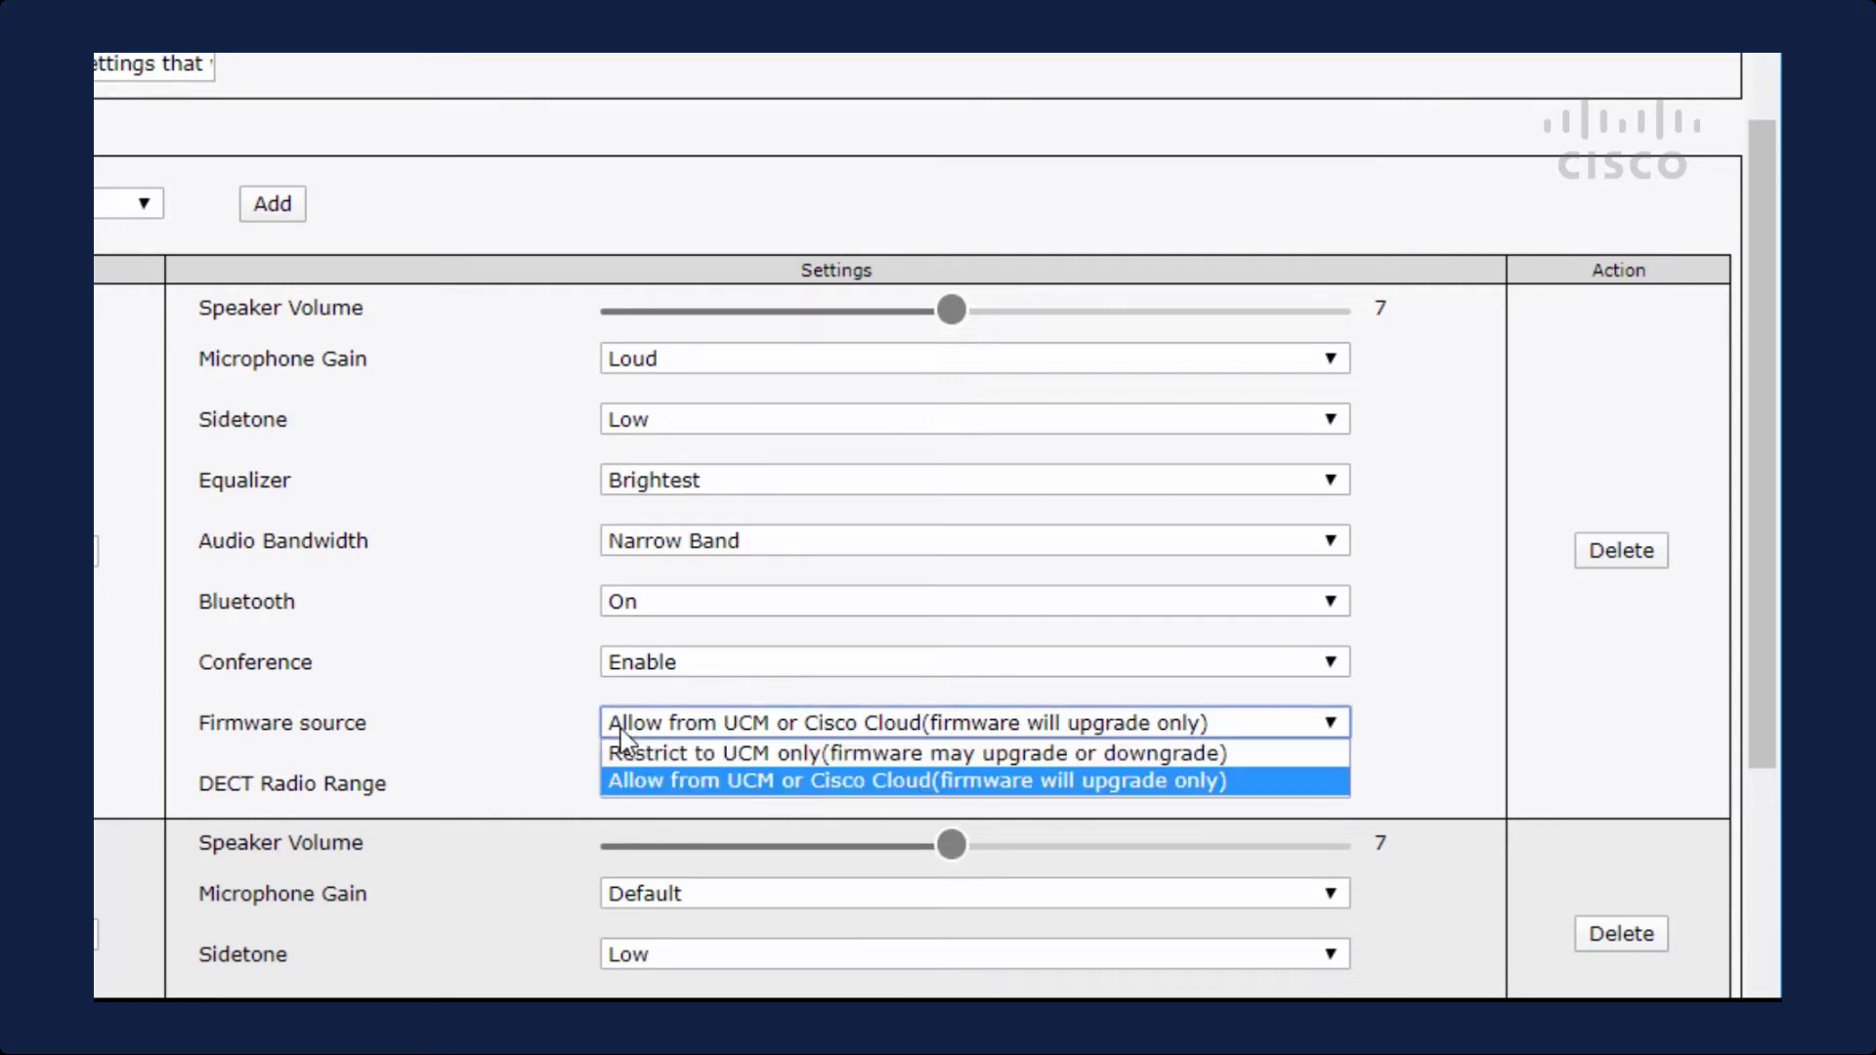
left_click(630, 778)
left_click(548, 787)
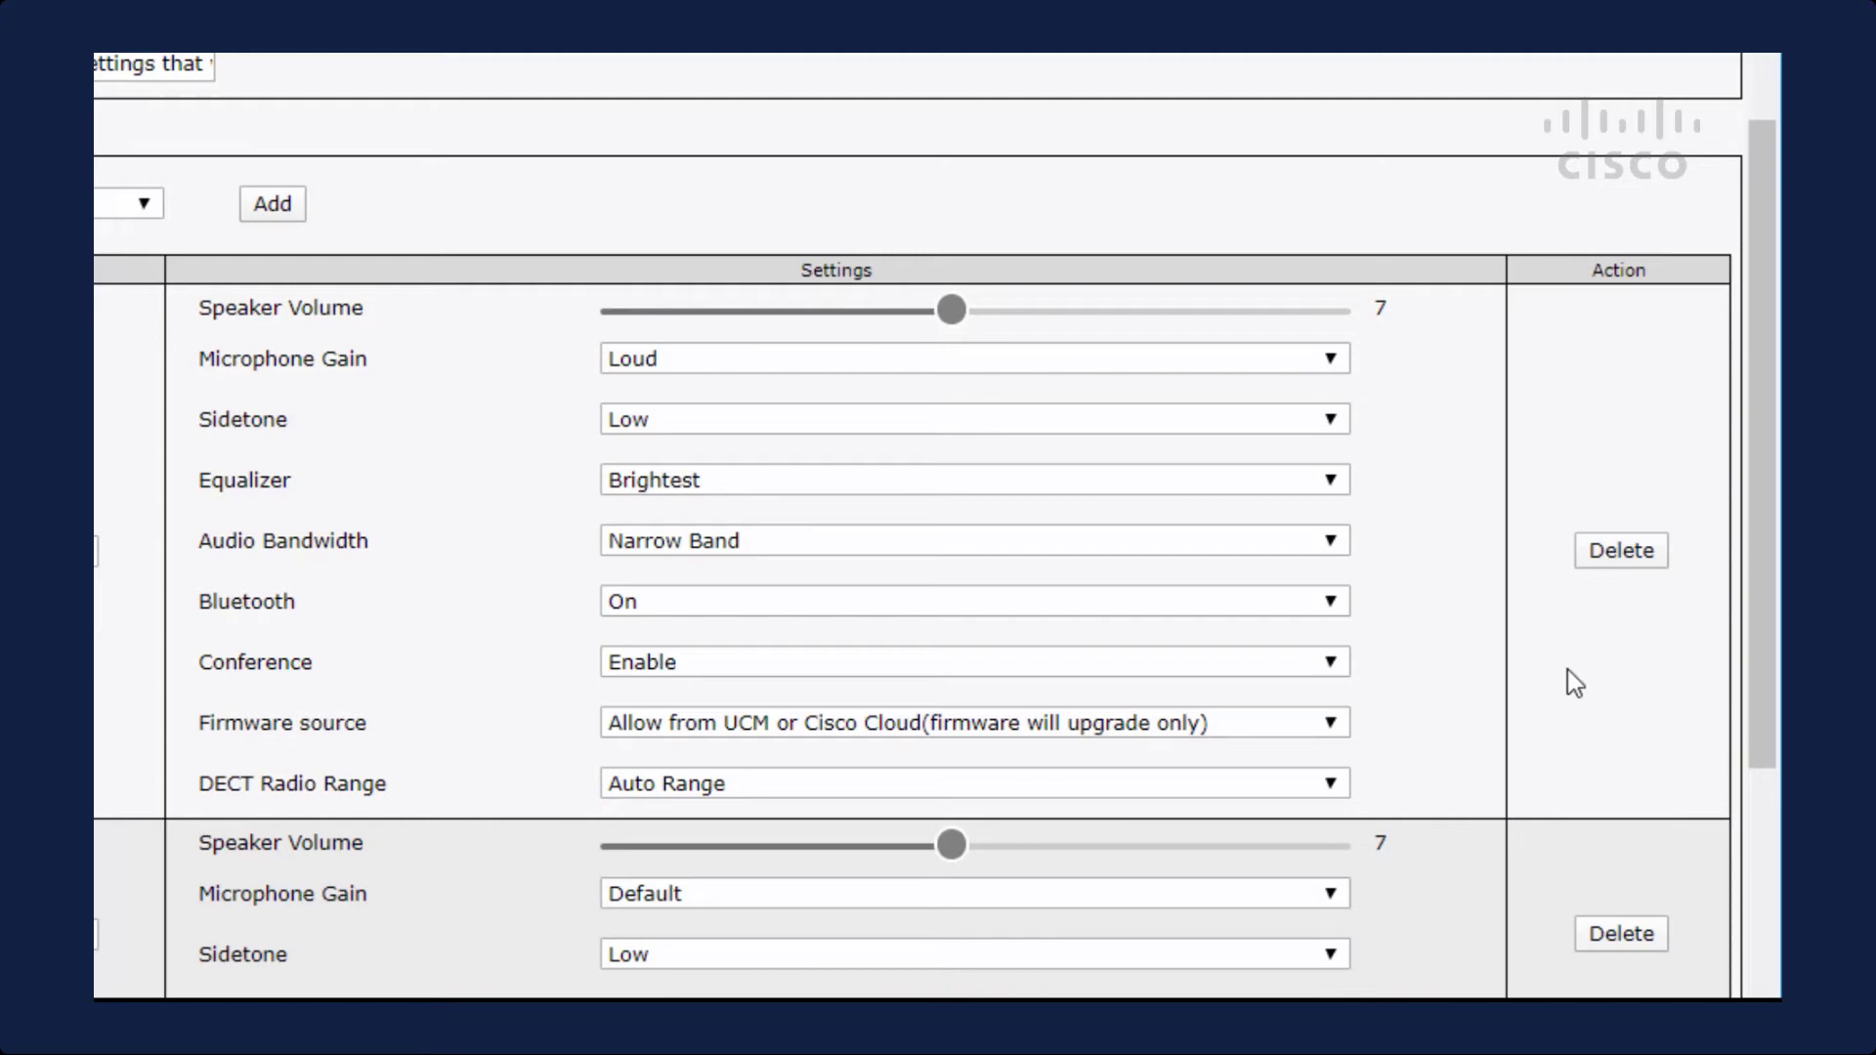
left_click_drag(1767, 643, 1759, 817)
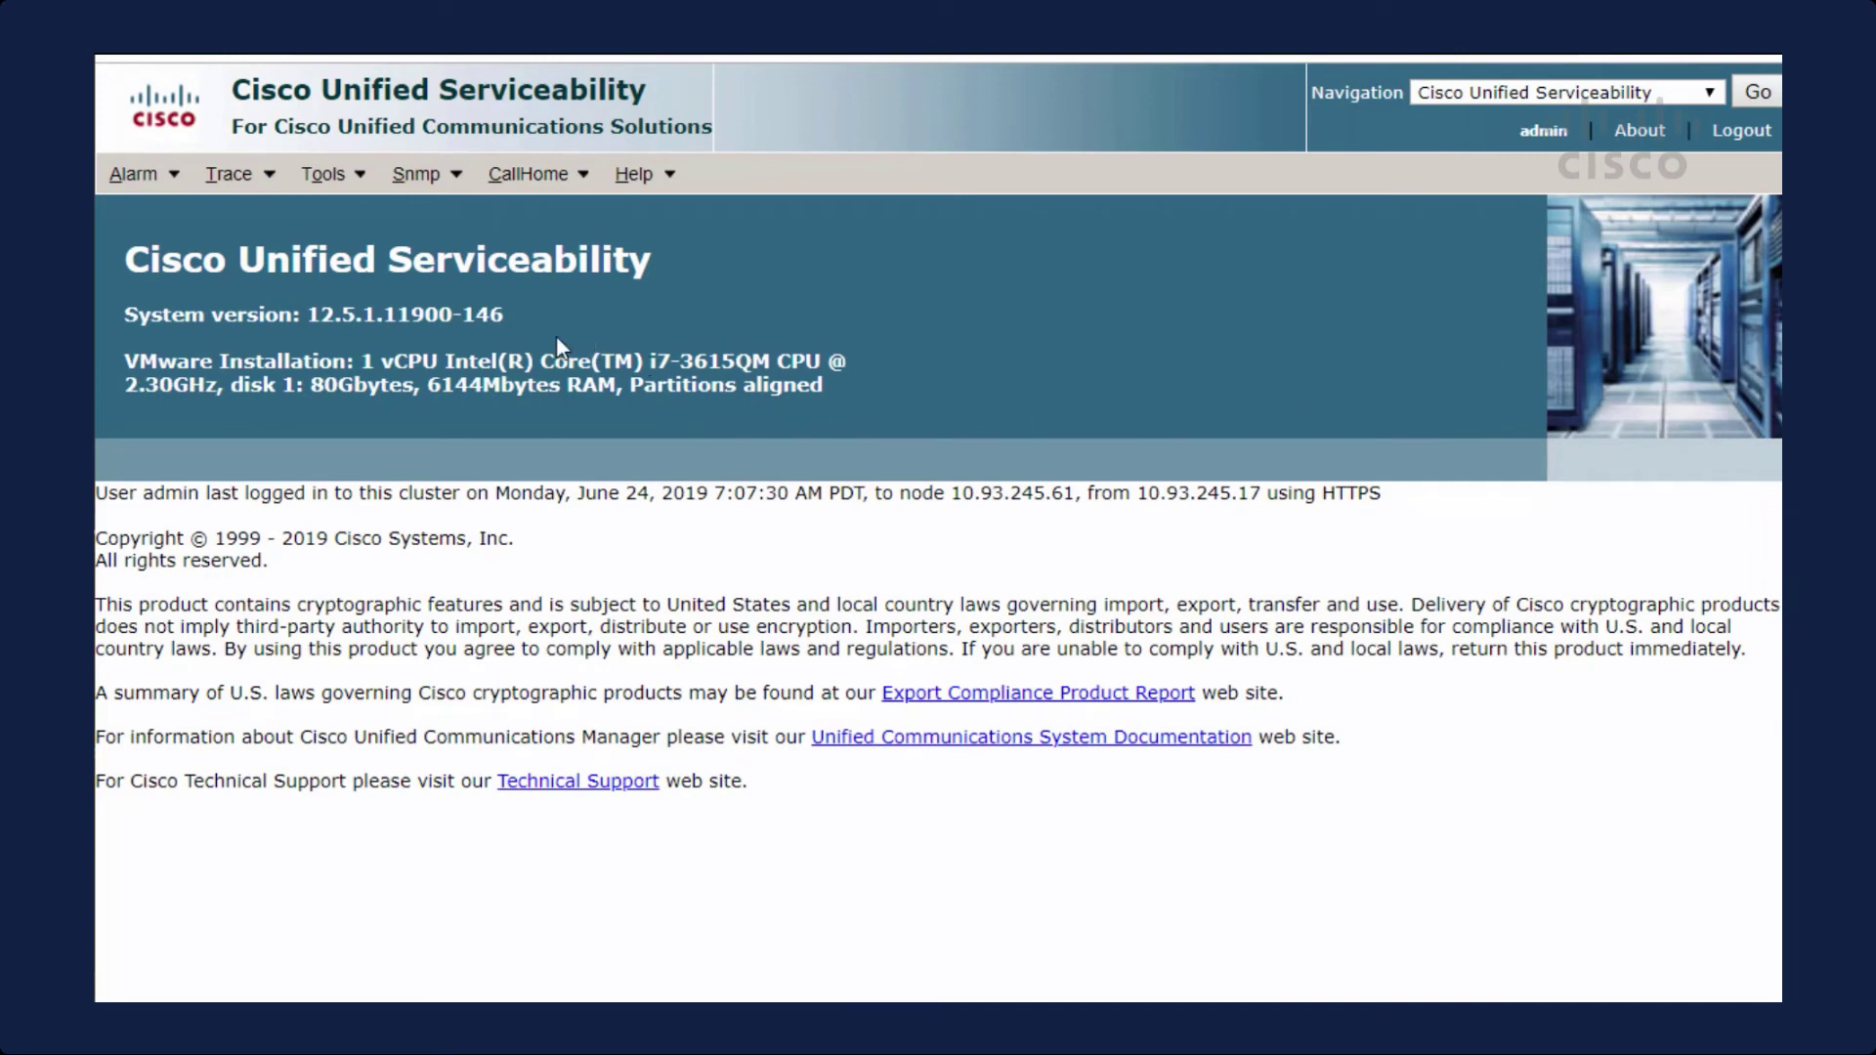
- Choose Tools > Service Activation in Cisco Unified Serviceability
mouse_move(340, 189)
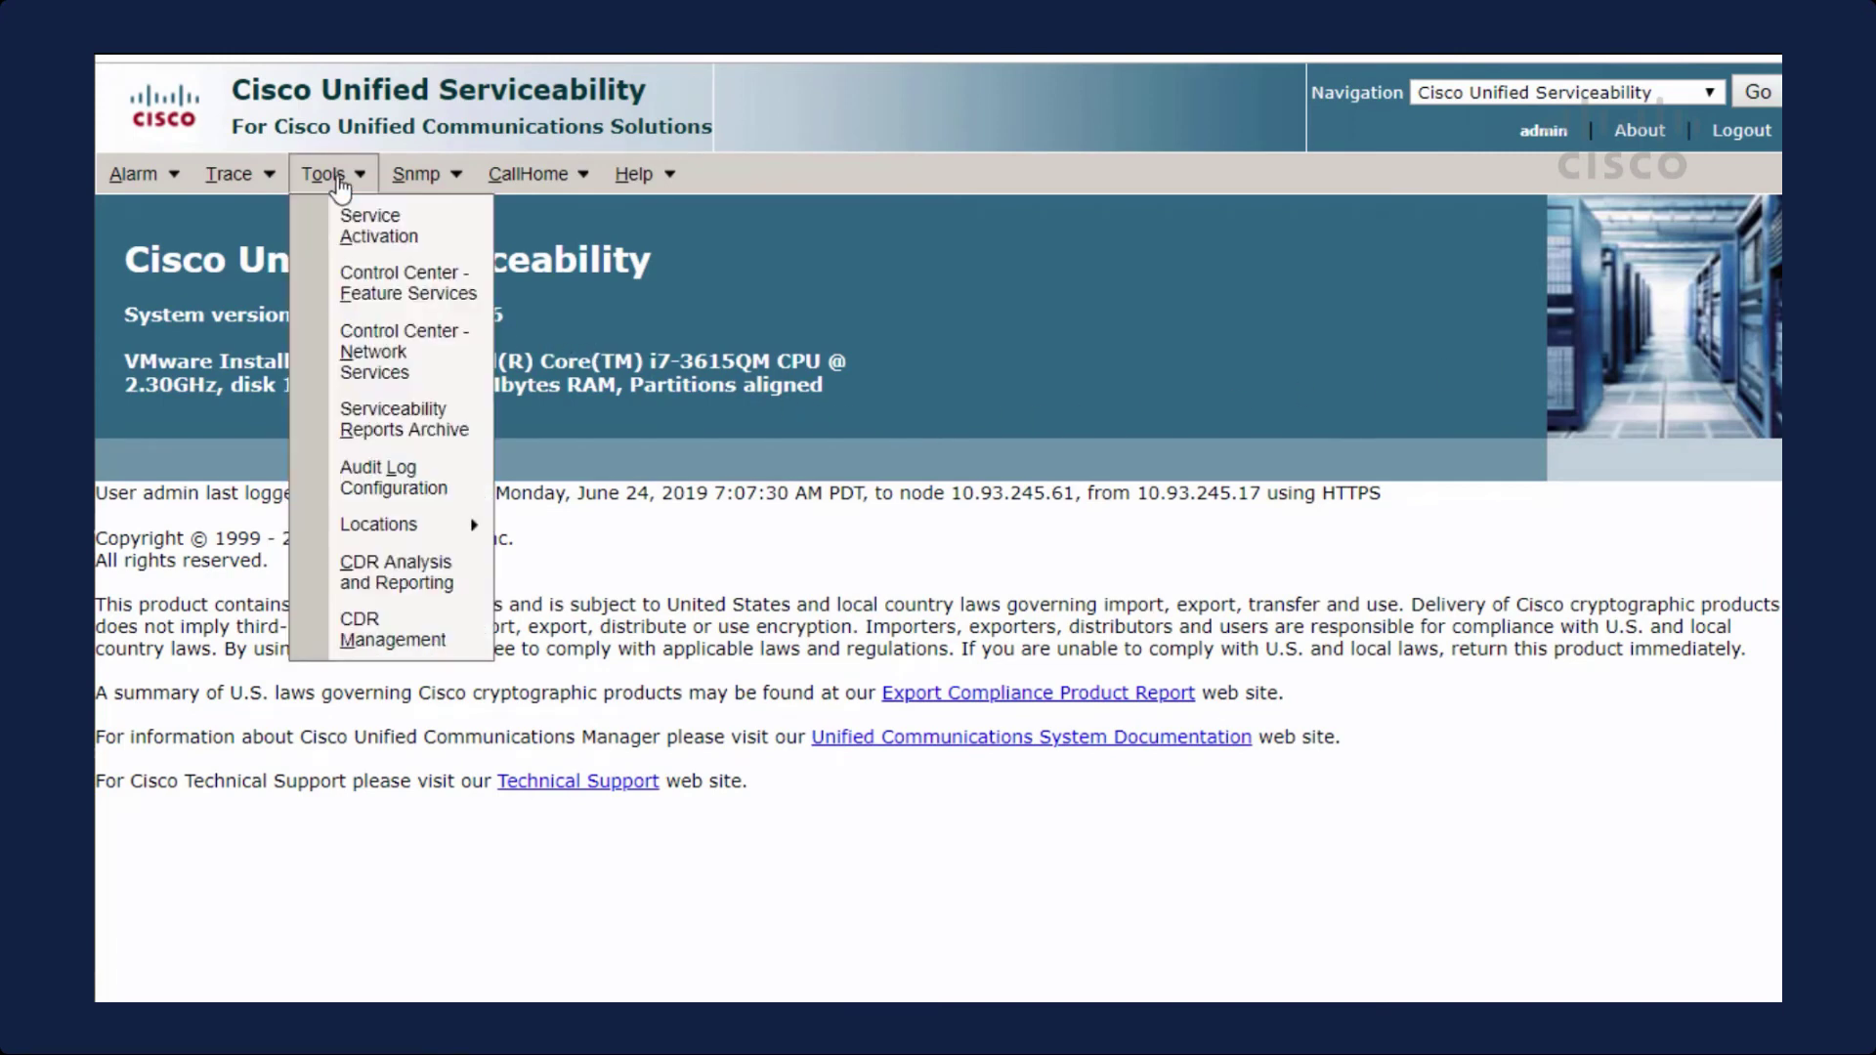
left_click(356, 223)
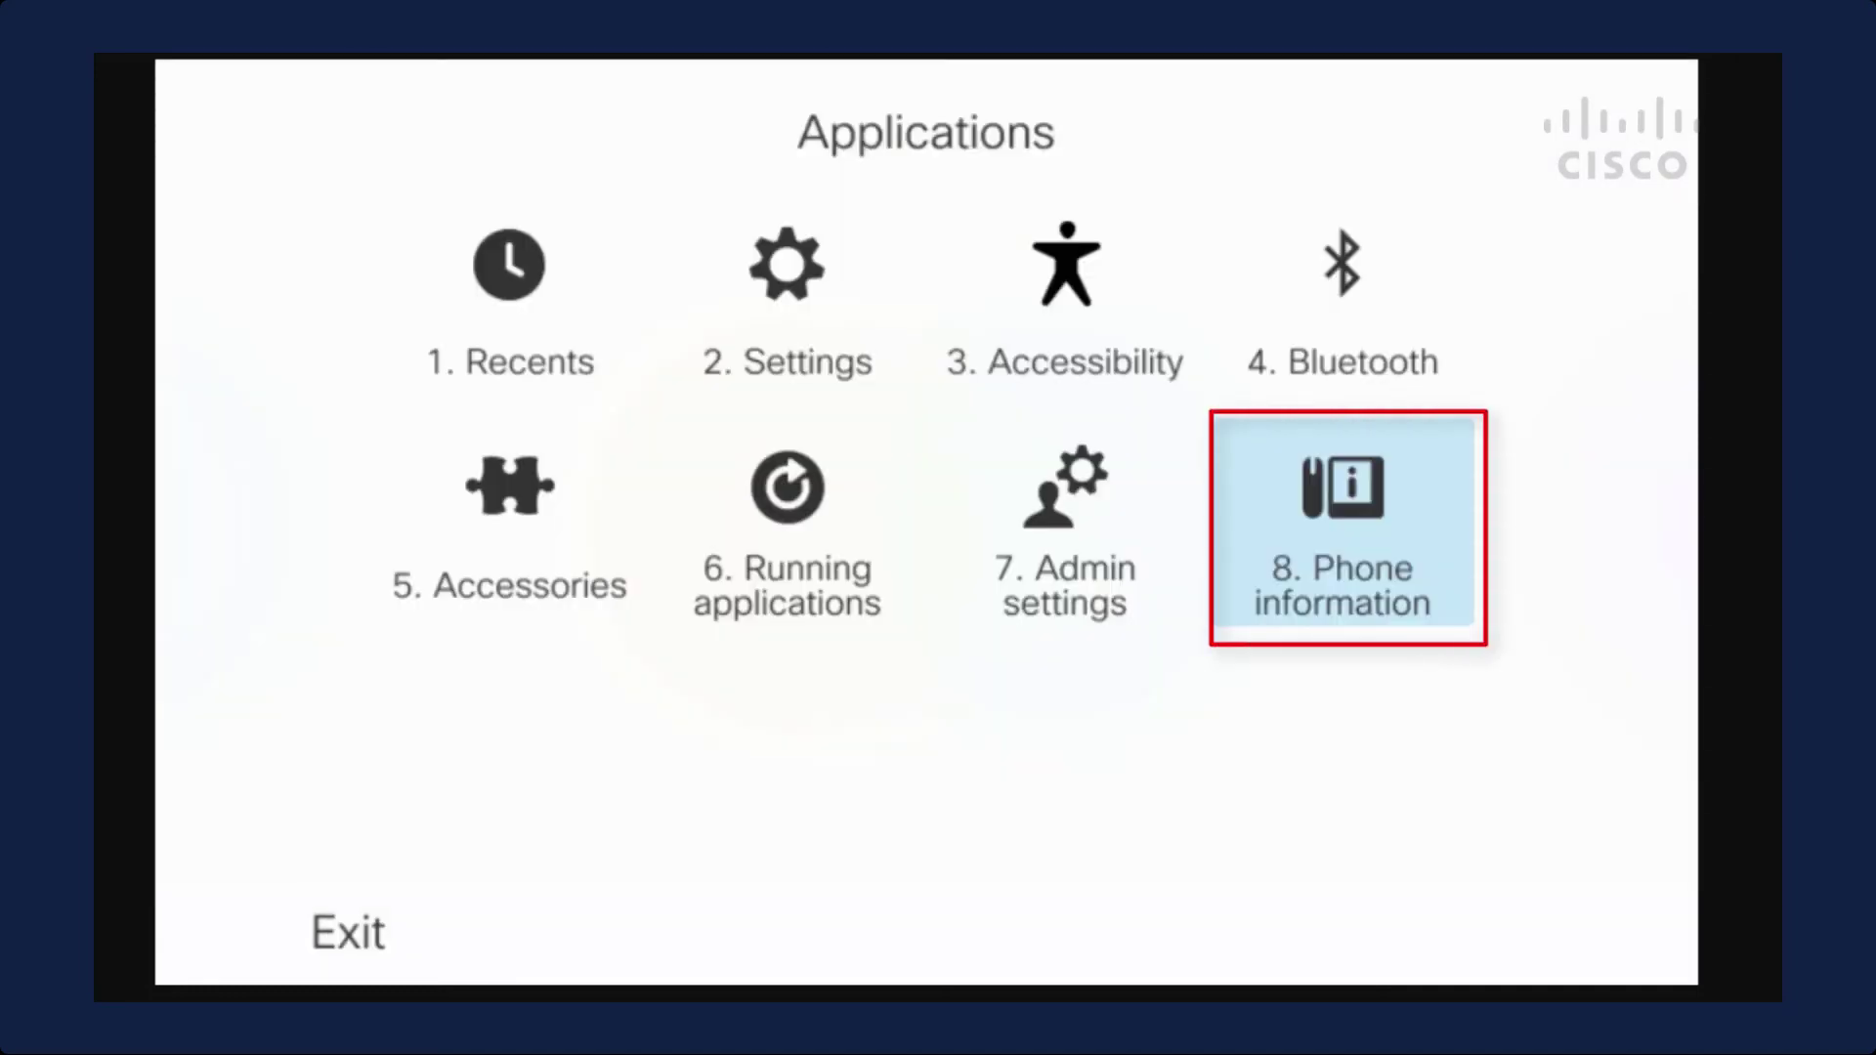
- On the 8861, start a problem report from Phone information and list problem descriptions
key("Return")
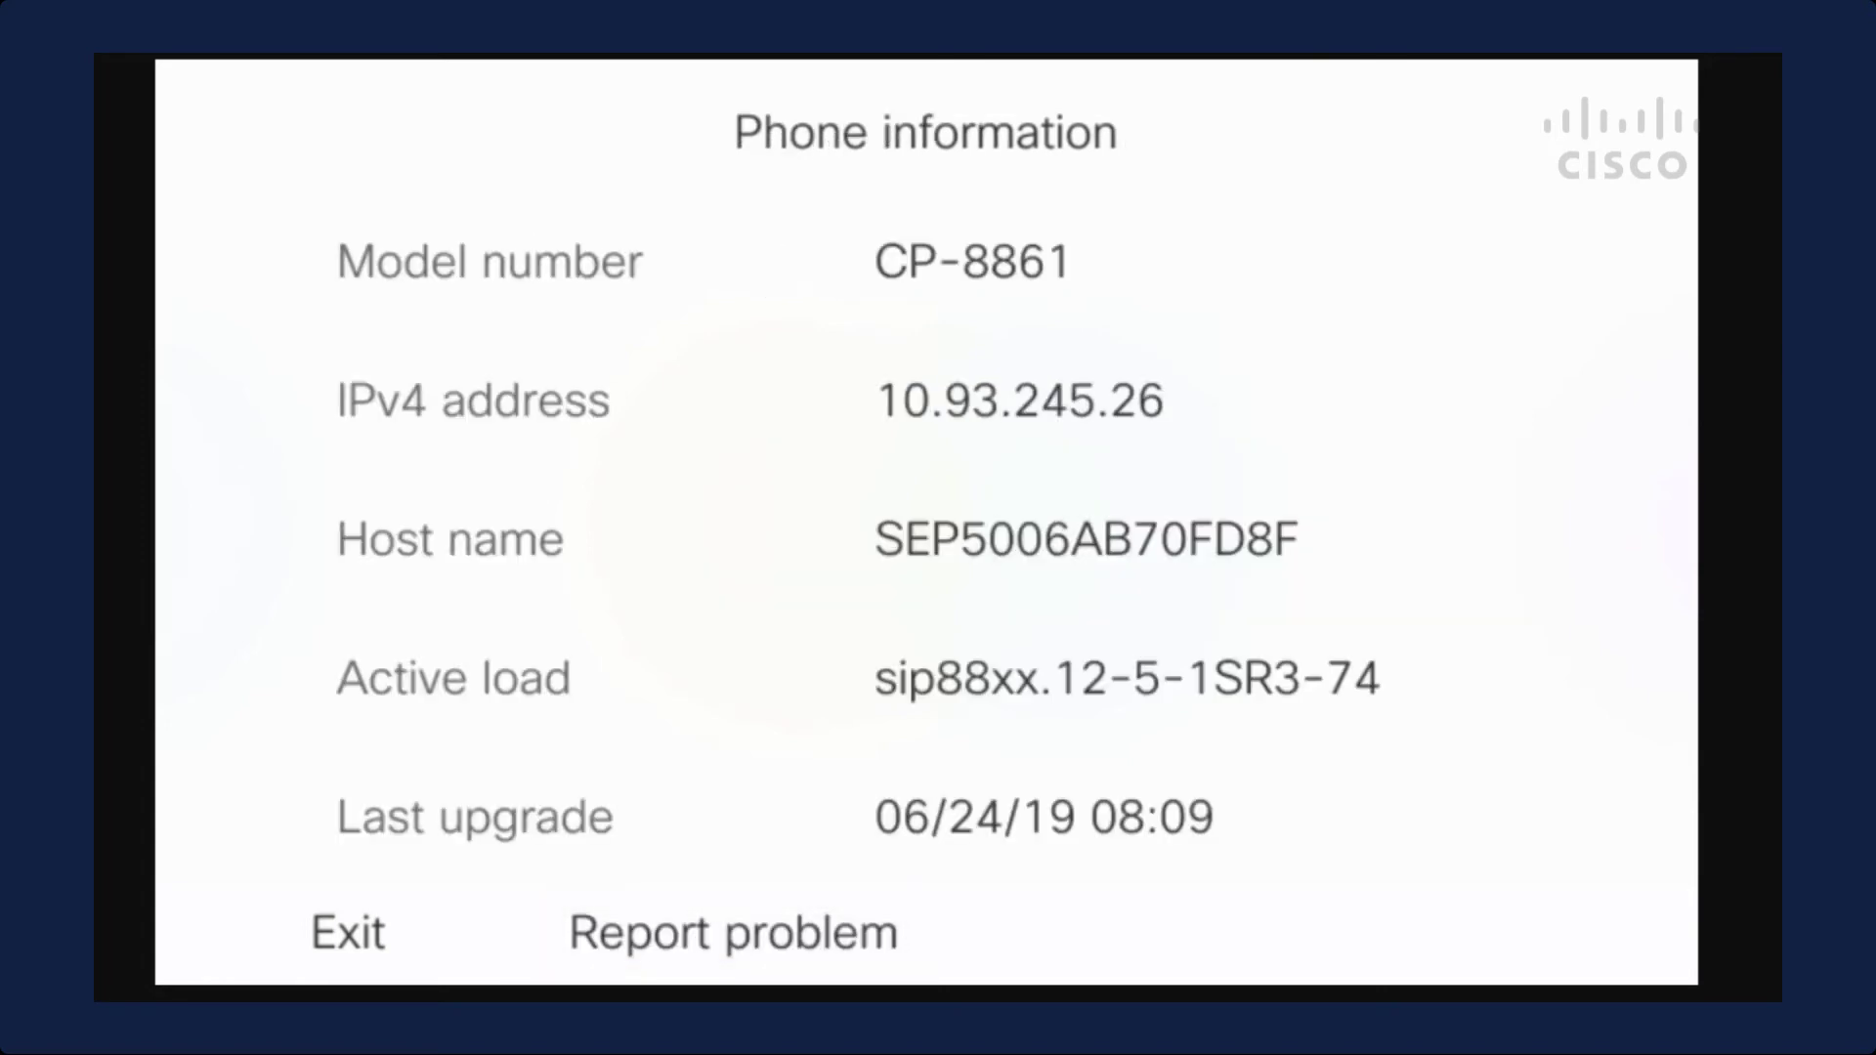
key("Return")
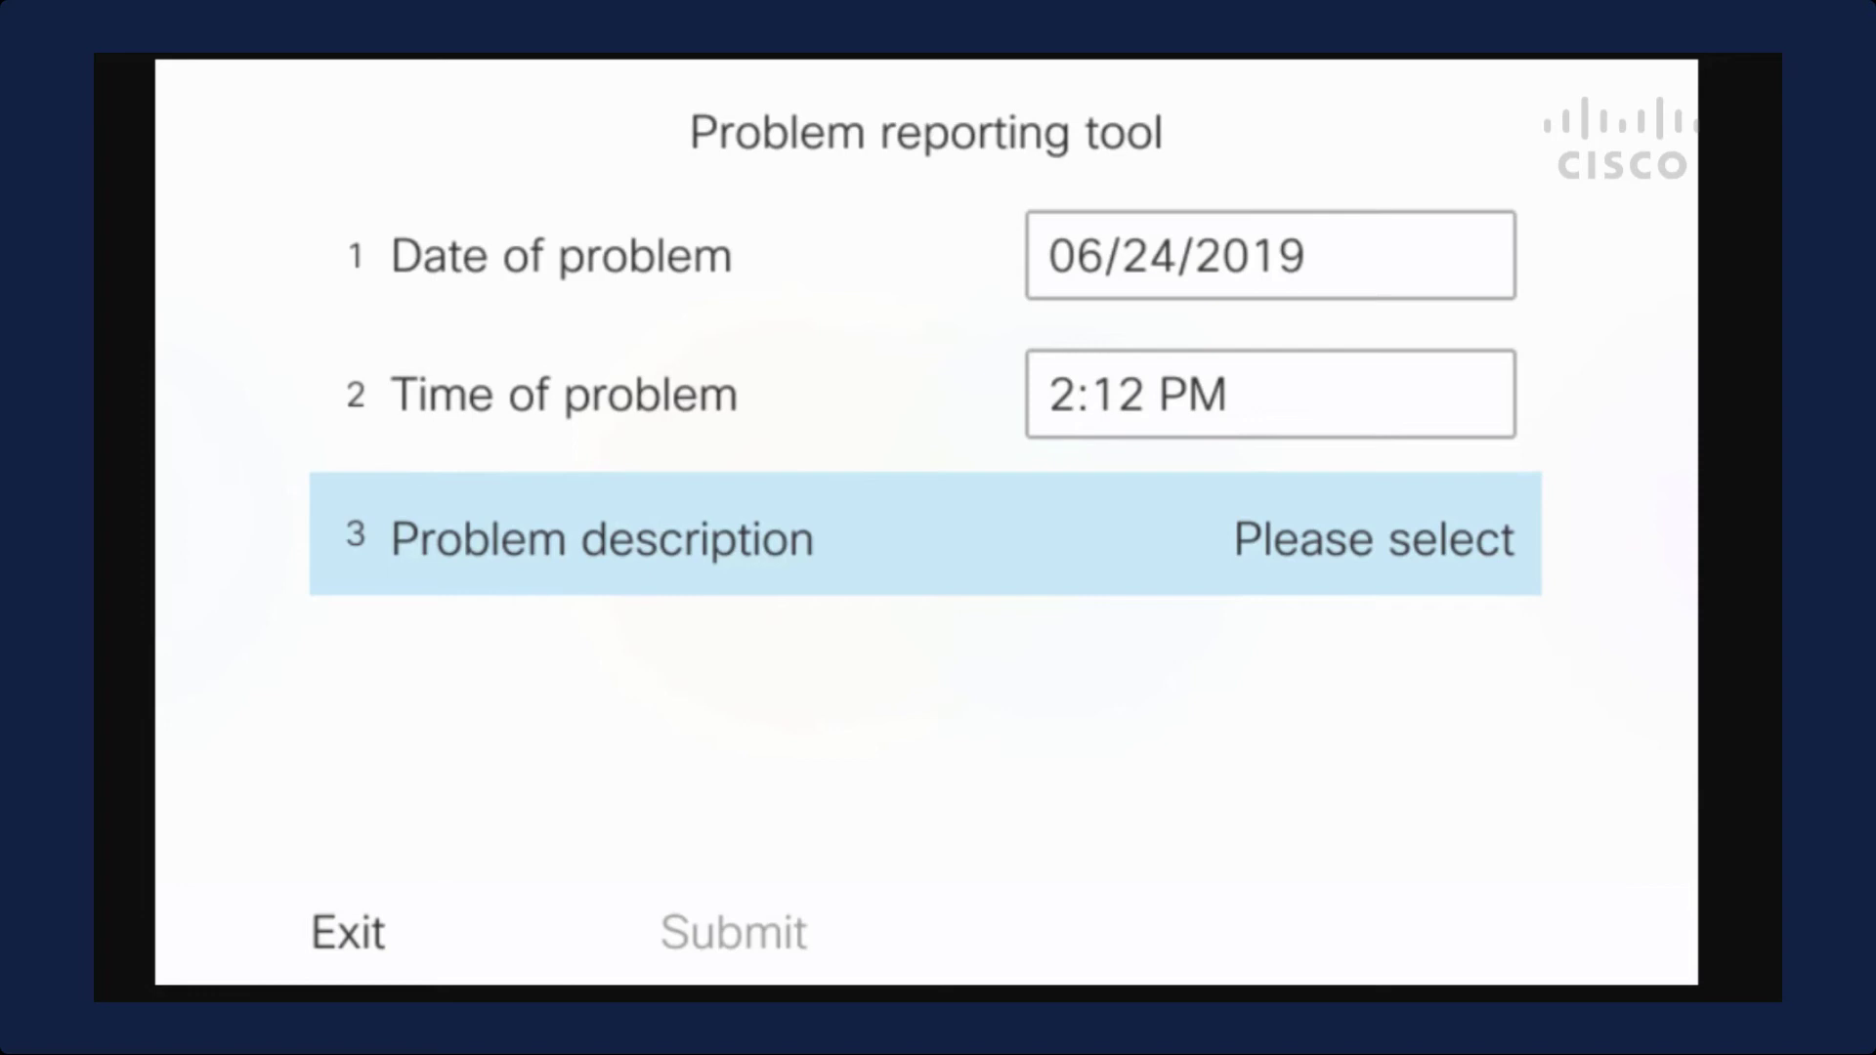
key("Return")
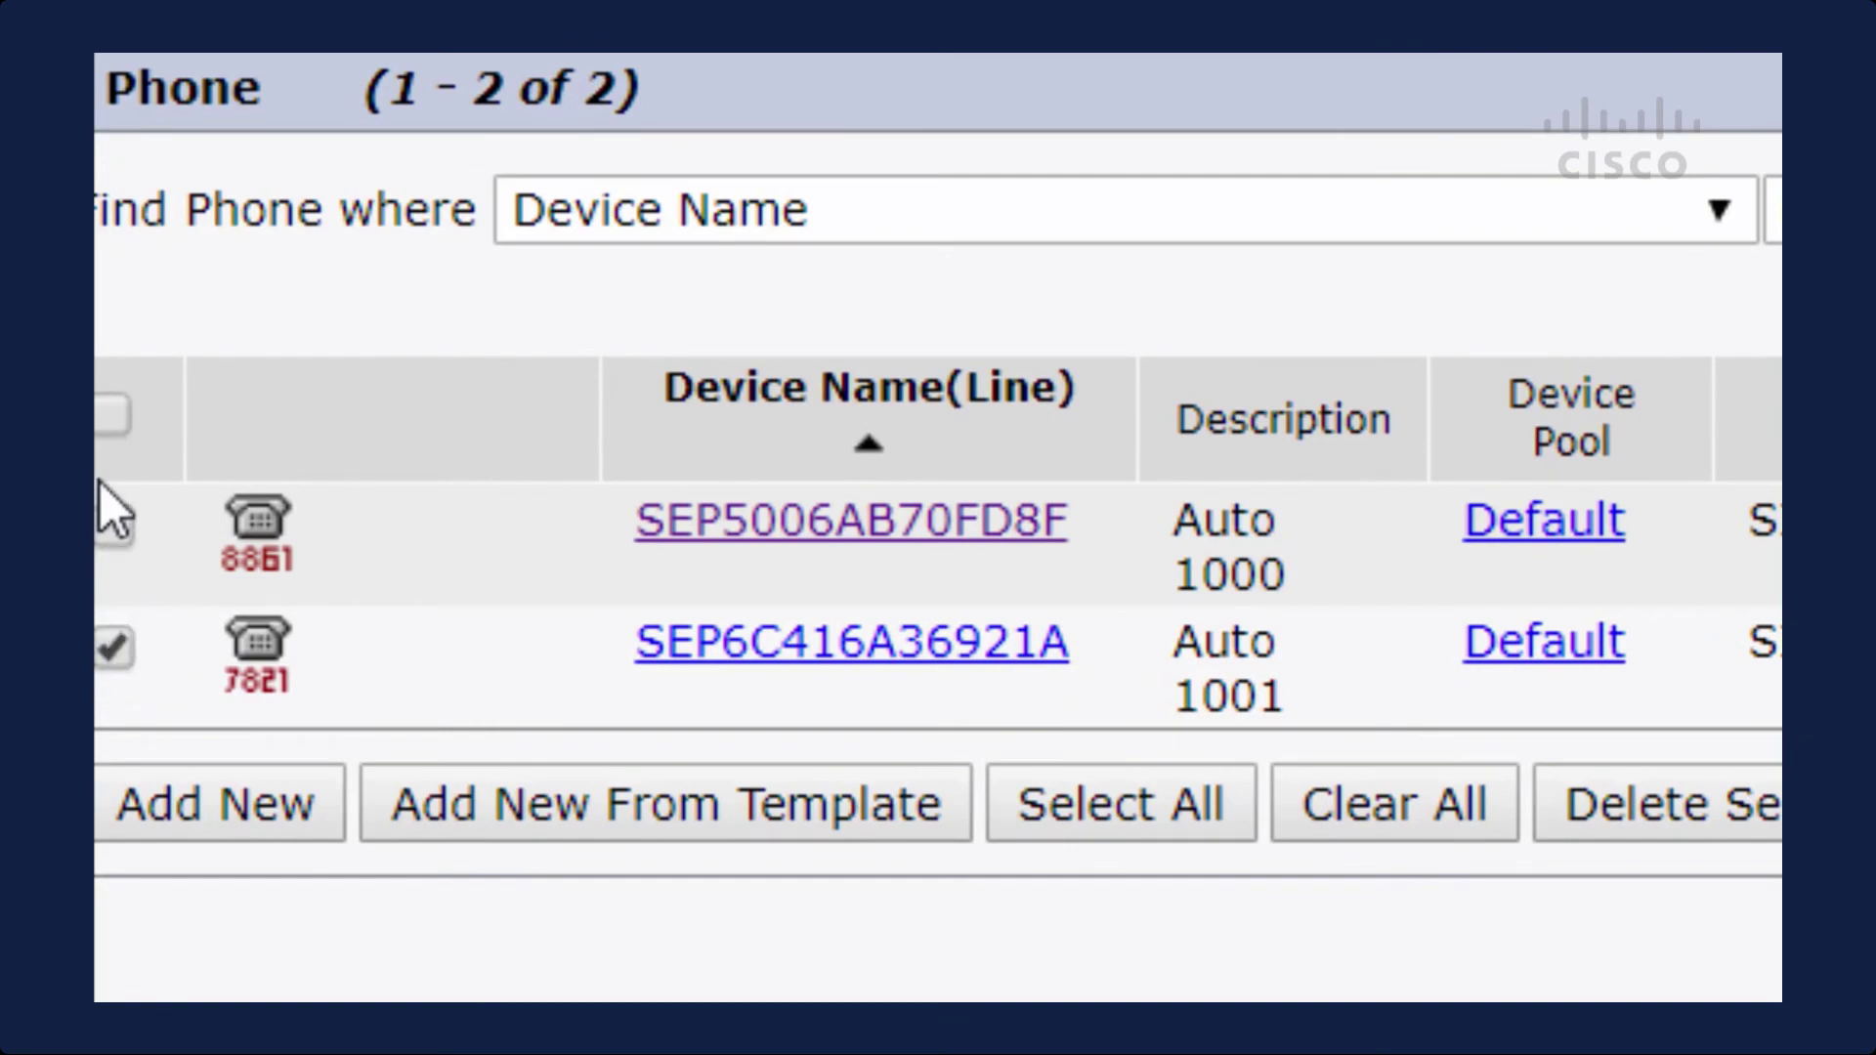
- Select both phones, SEP5006AB70FD8F and SEP6C416A36921A, and generate PRT for them
left_click(113, 525)
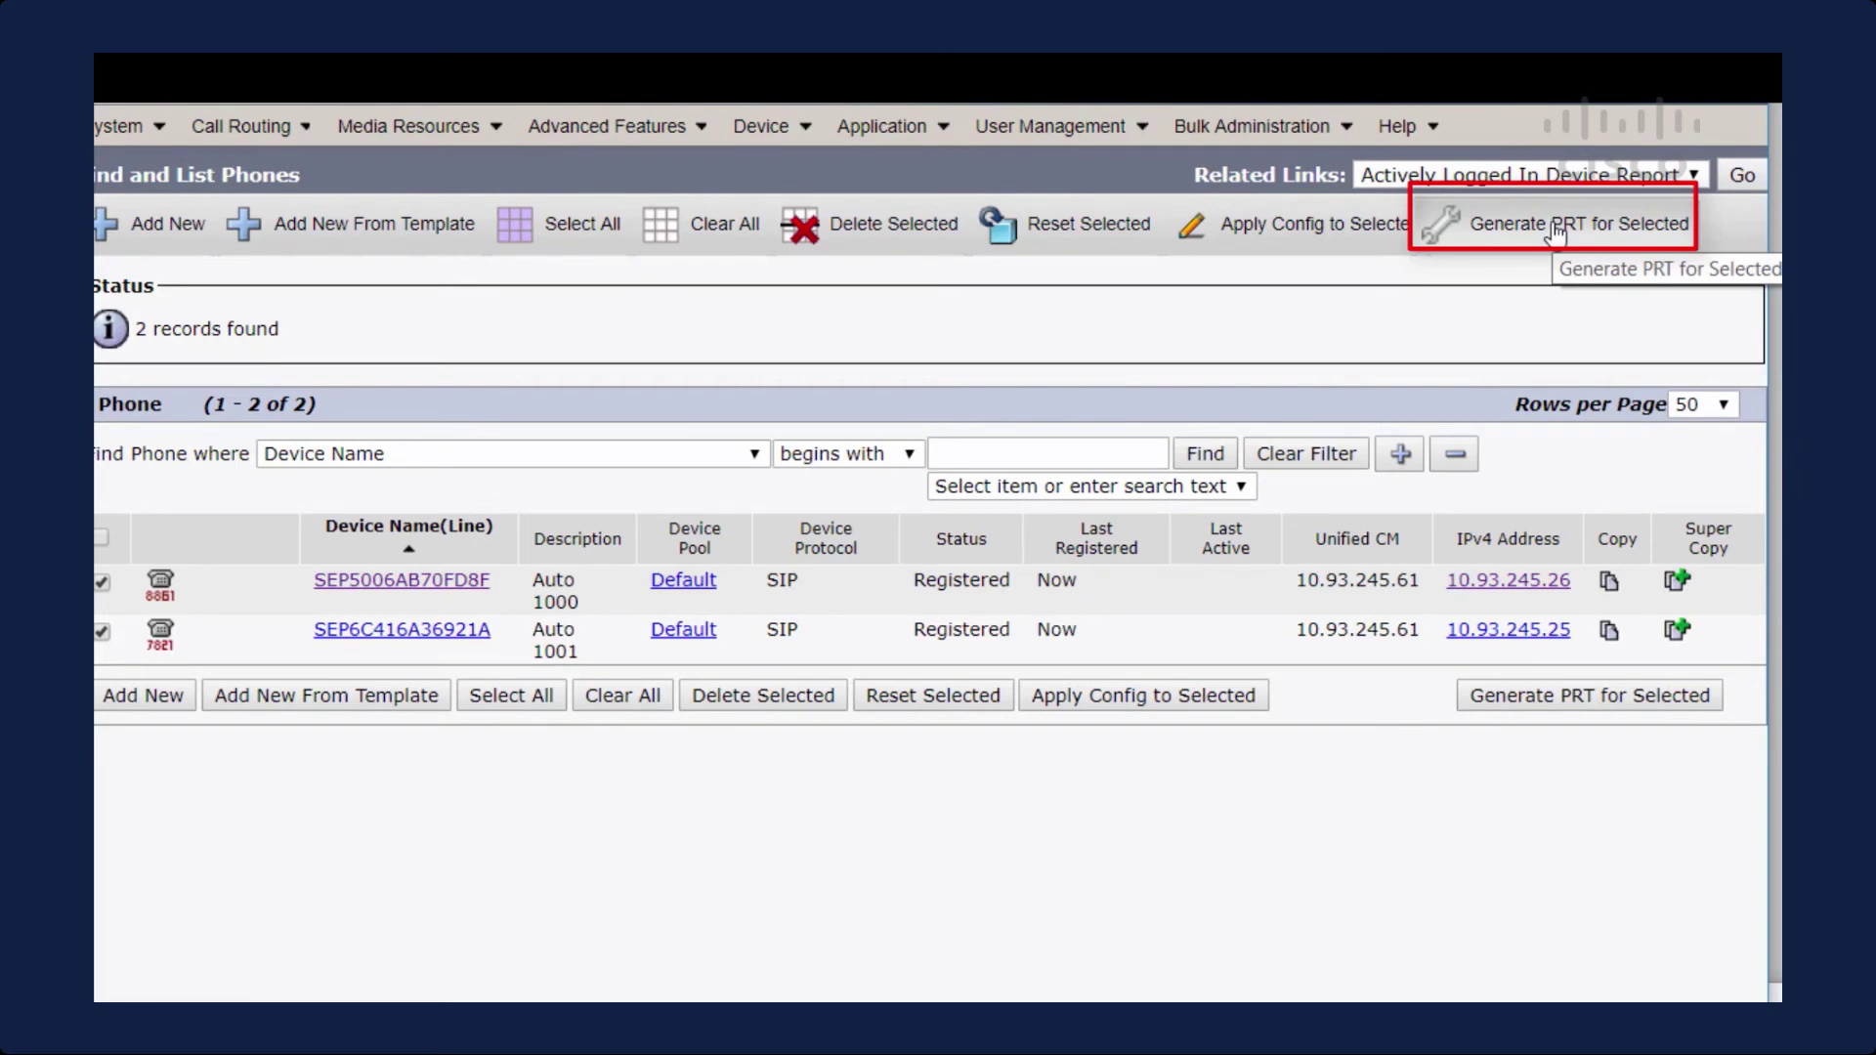
left_click(1556, 226)
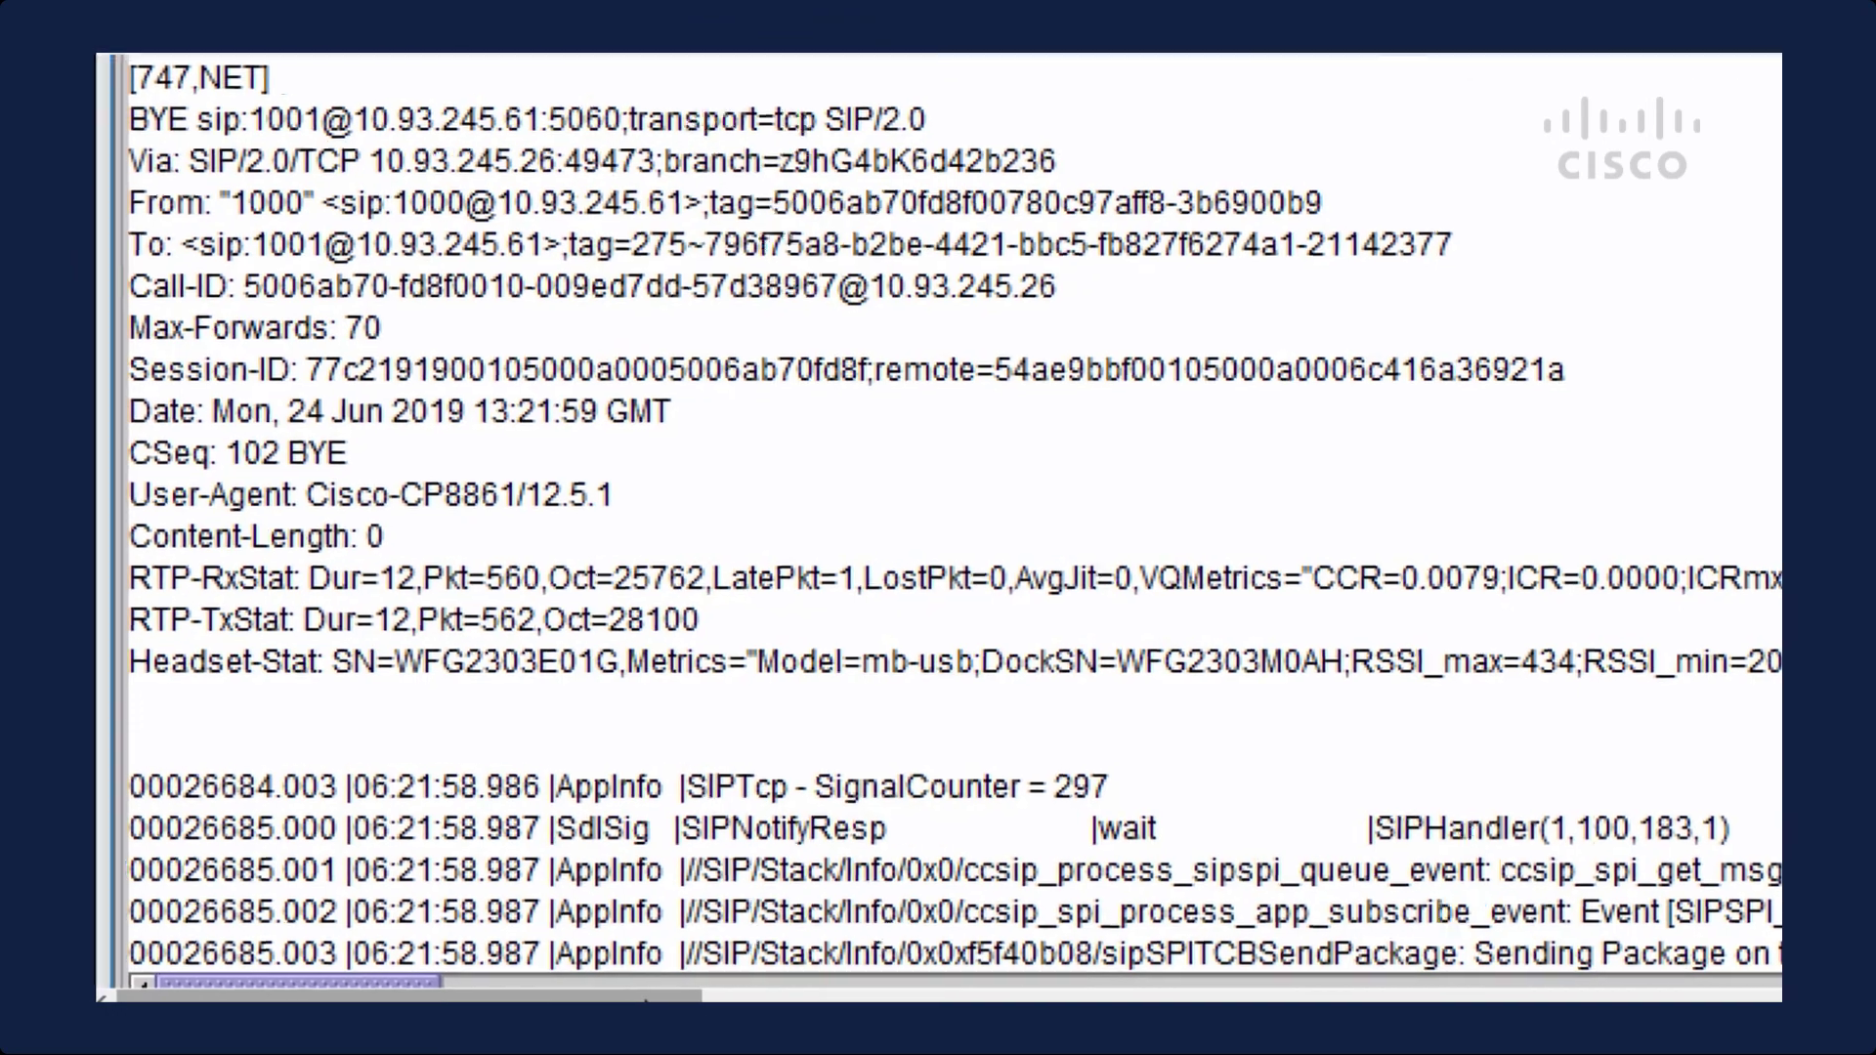
- Scroll right along the Headset-Stat log line to read metrics like RSSI_max=434 and Headset_mute=1
scroll(968, 527, "right", 10)
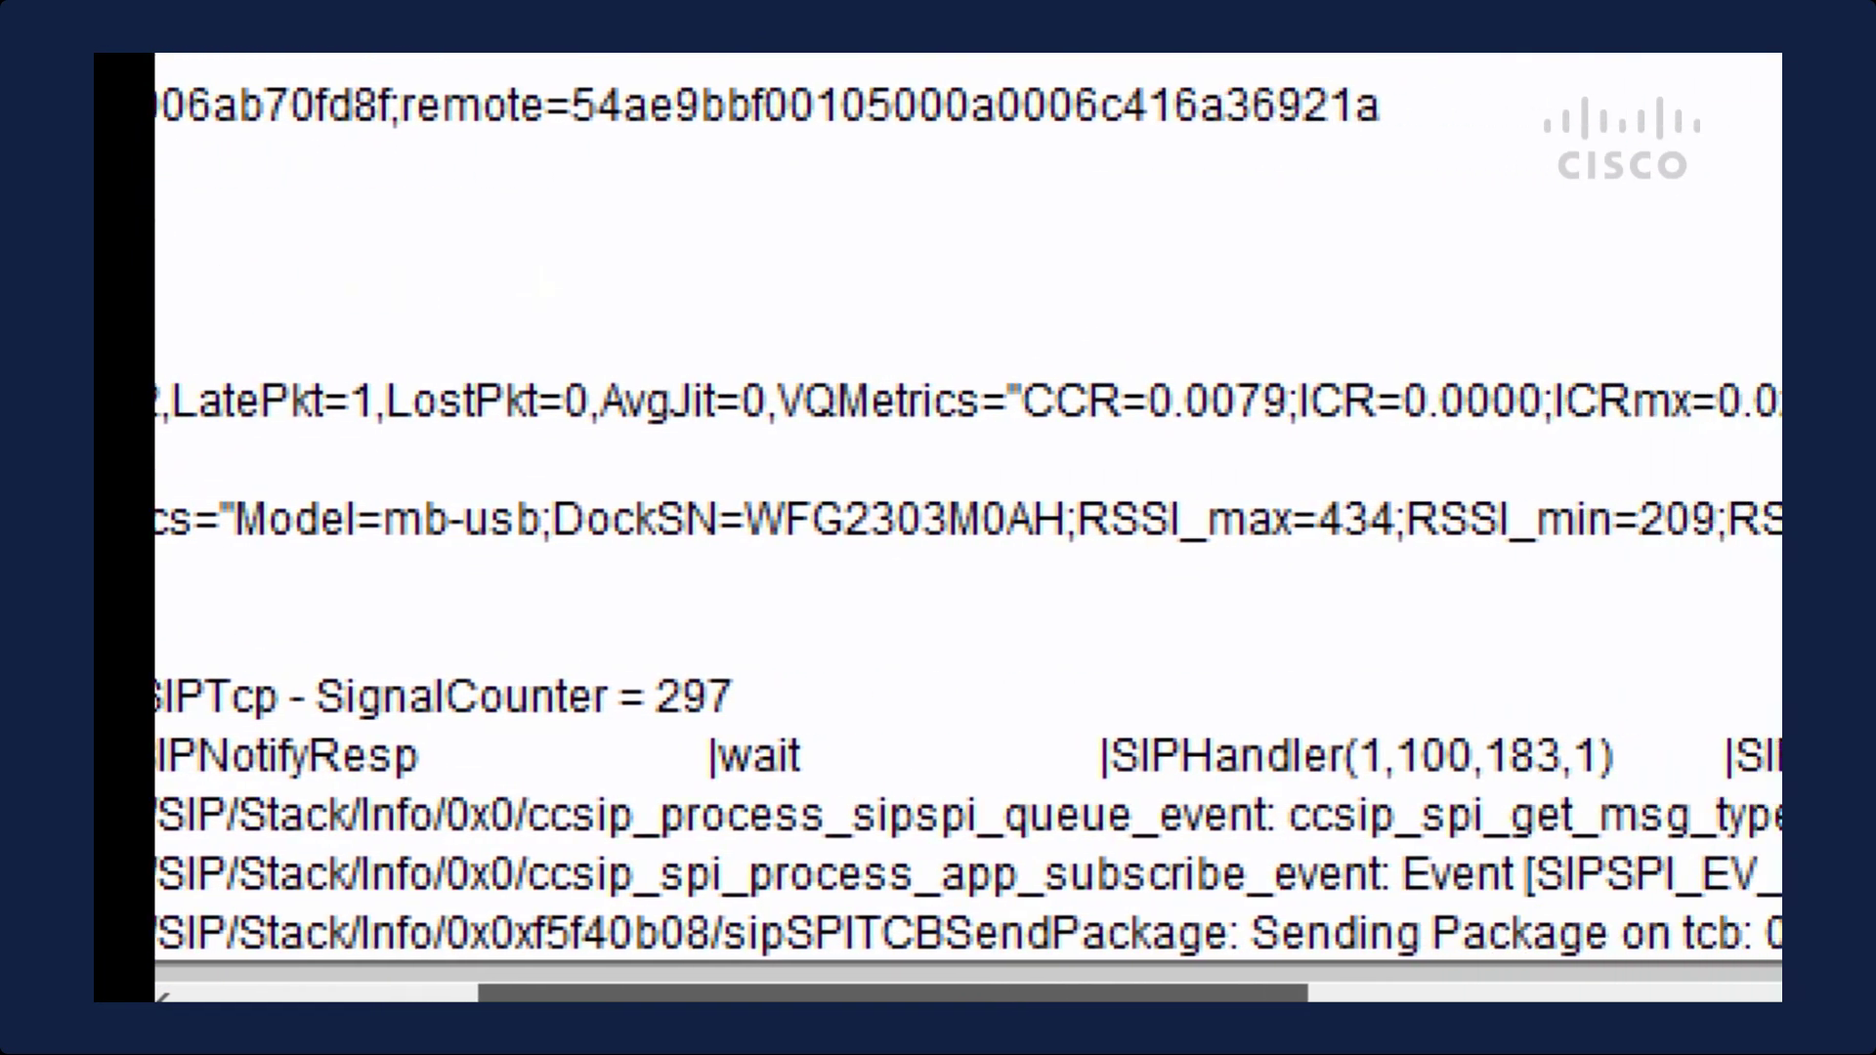
scroll(968, 527, "right", 5)
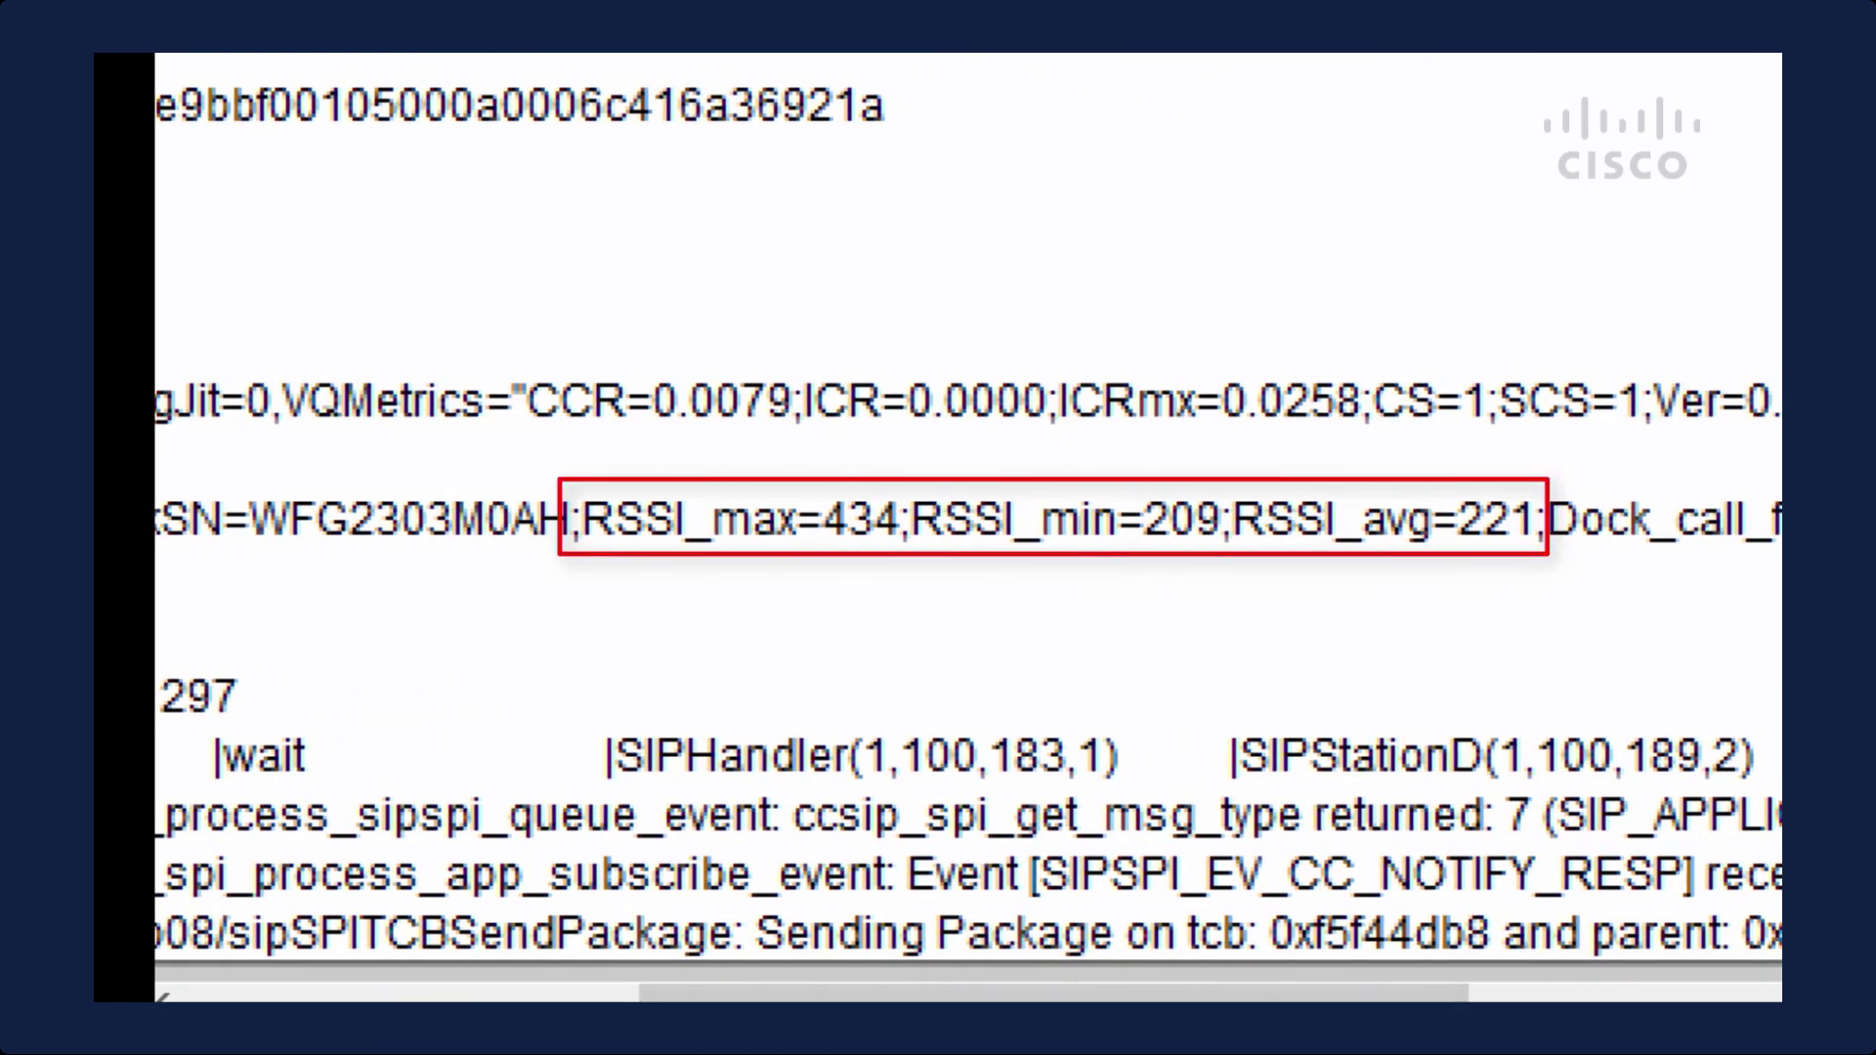
scroll(968, 528, "right", 8)
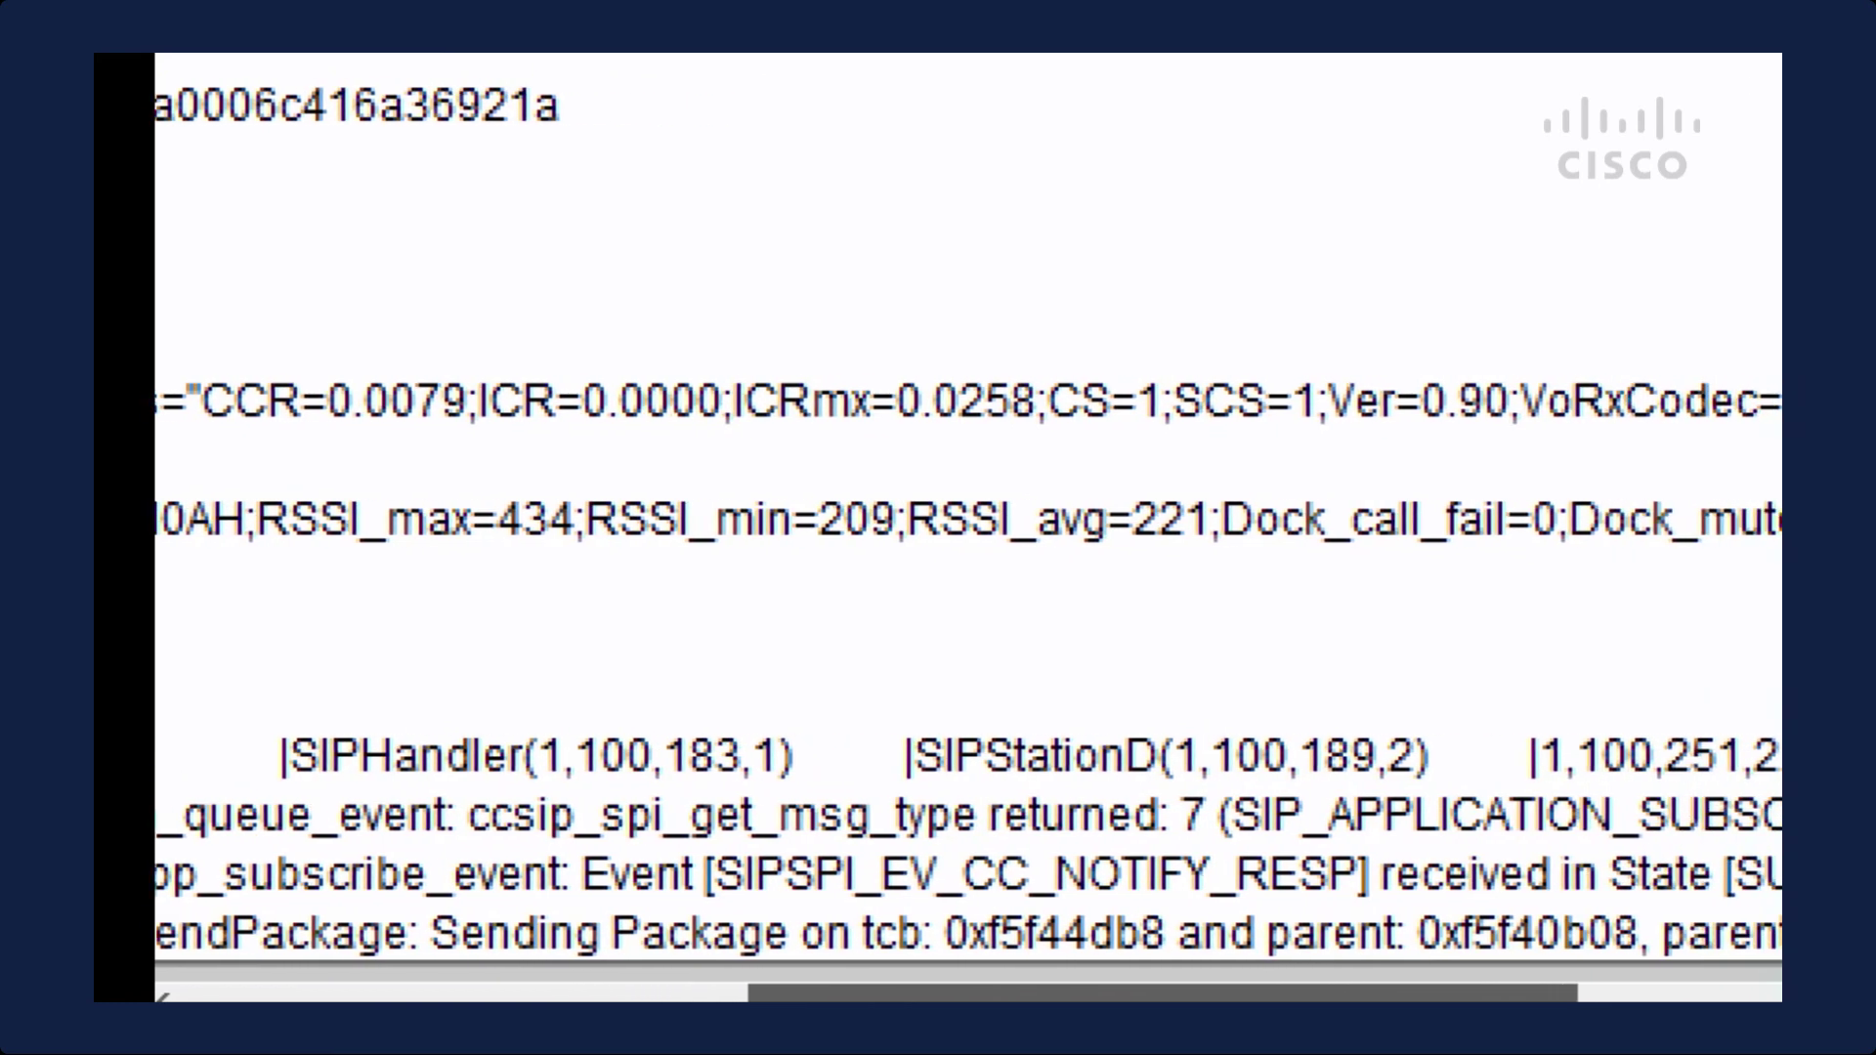
scroll(968, 528, "right", 6)
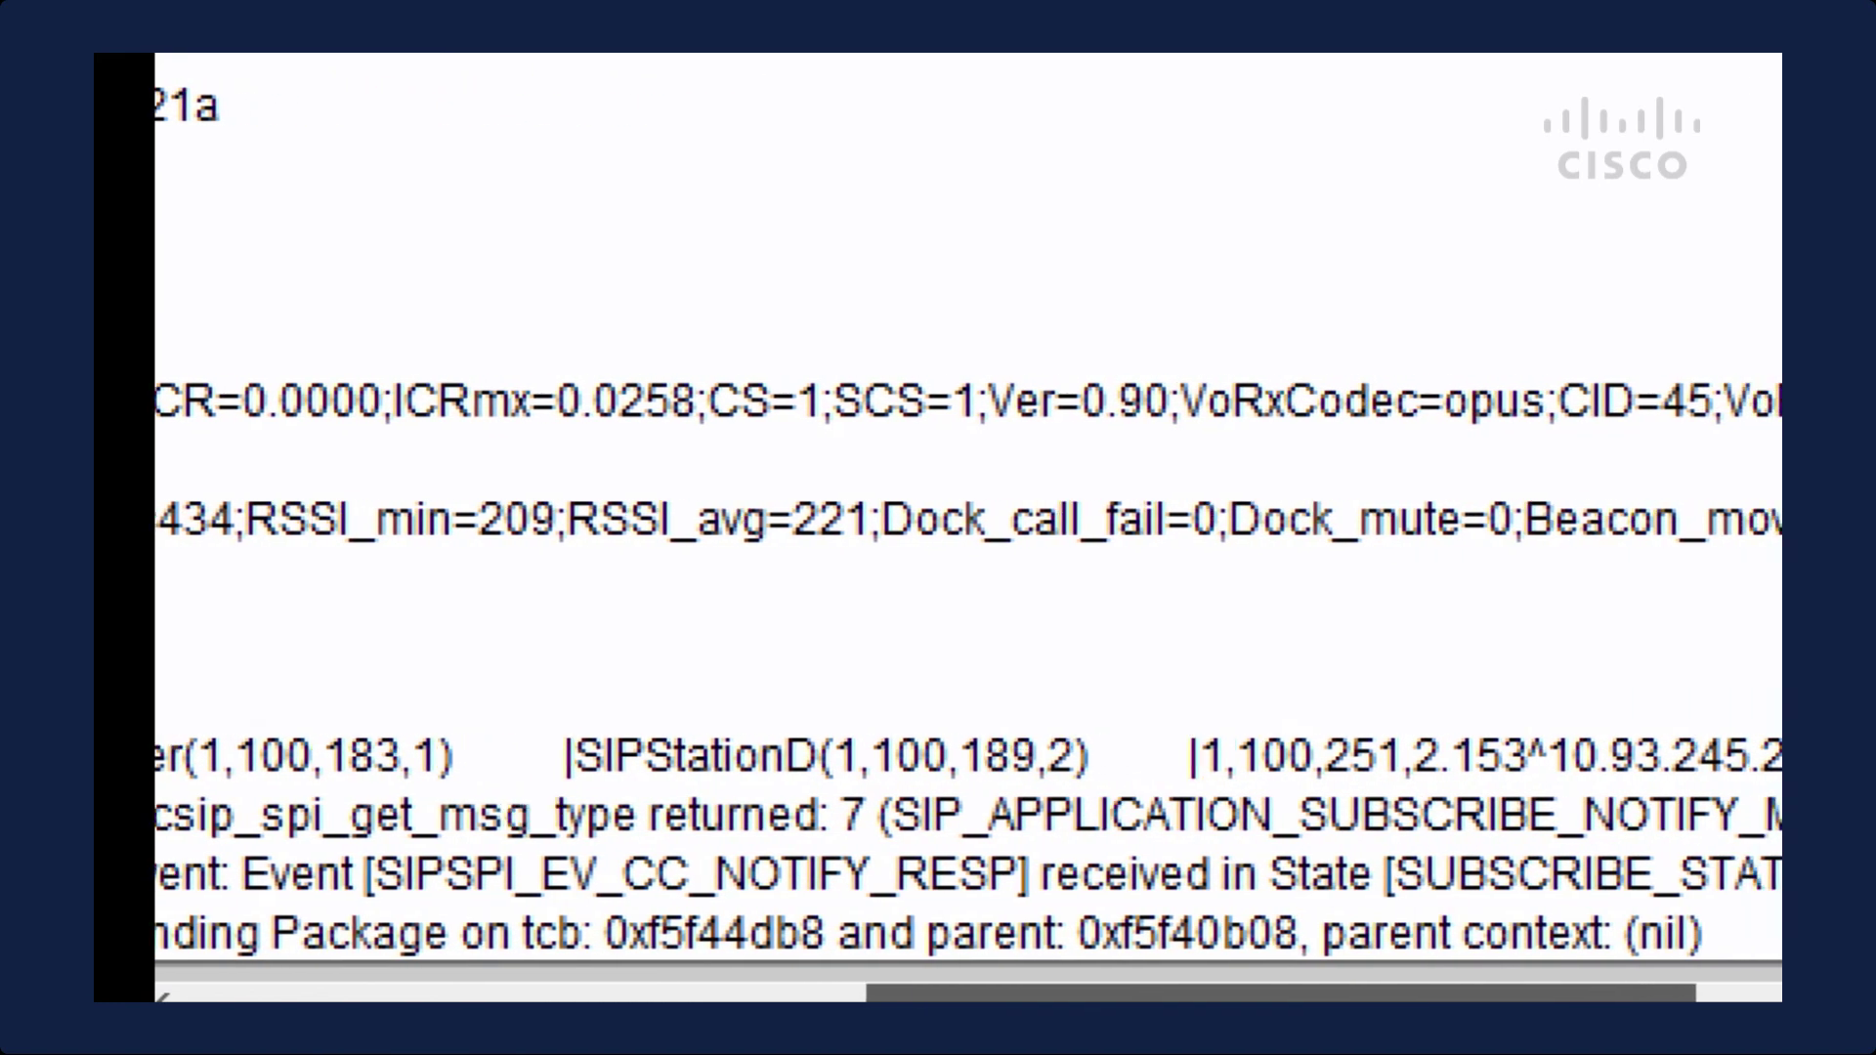
scroll(968, 528, "right", 4)
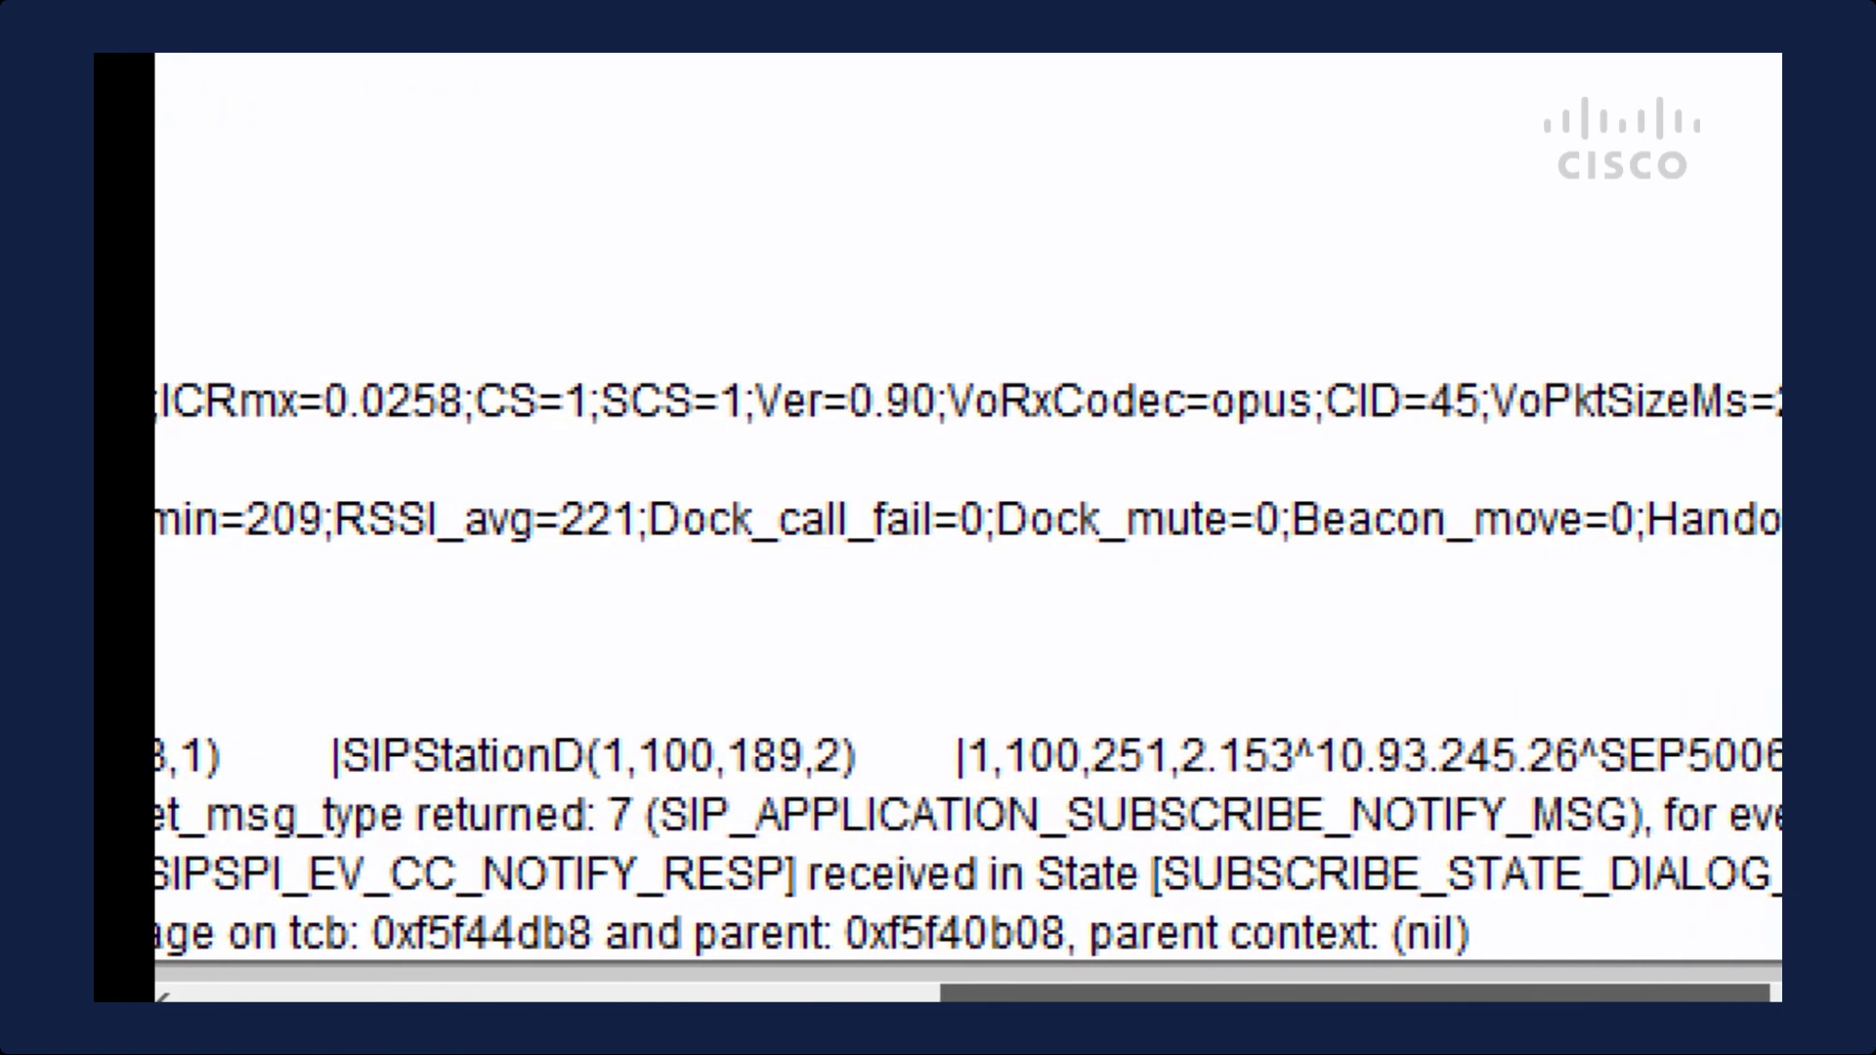
scroll(969, 528, "right", 10)
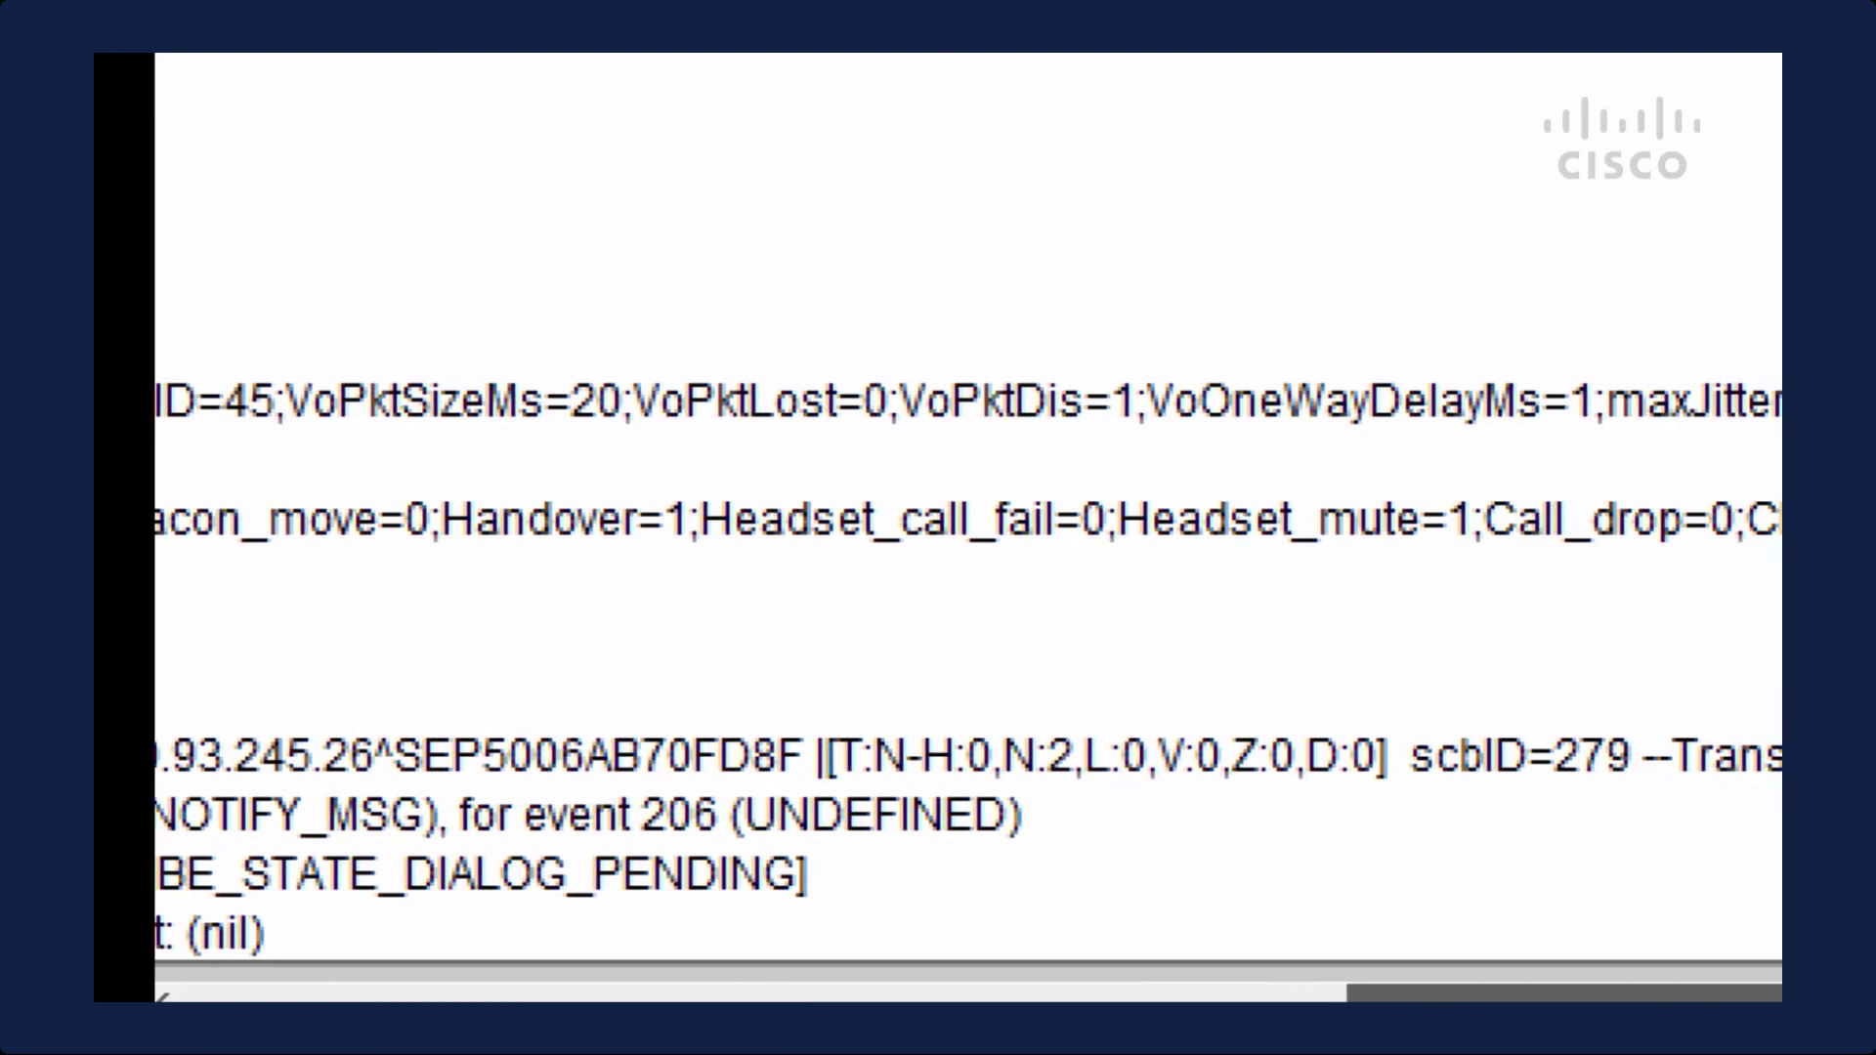
scroll(969, 528, "right", 5)
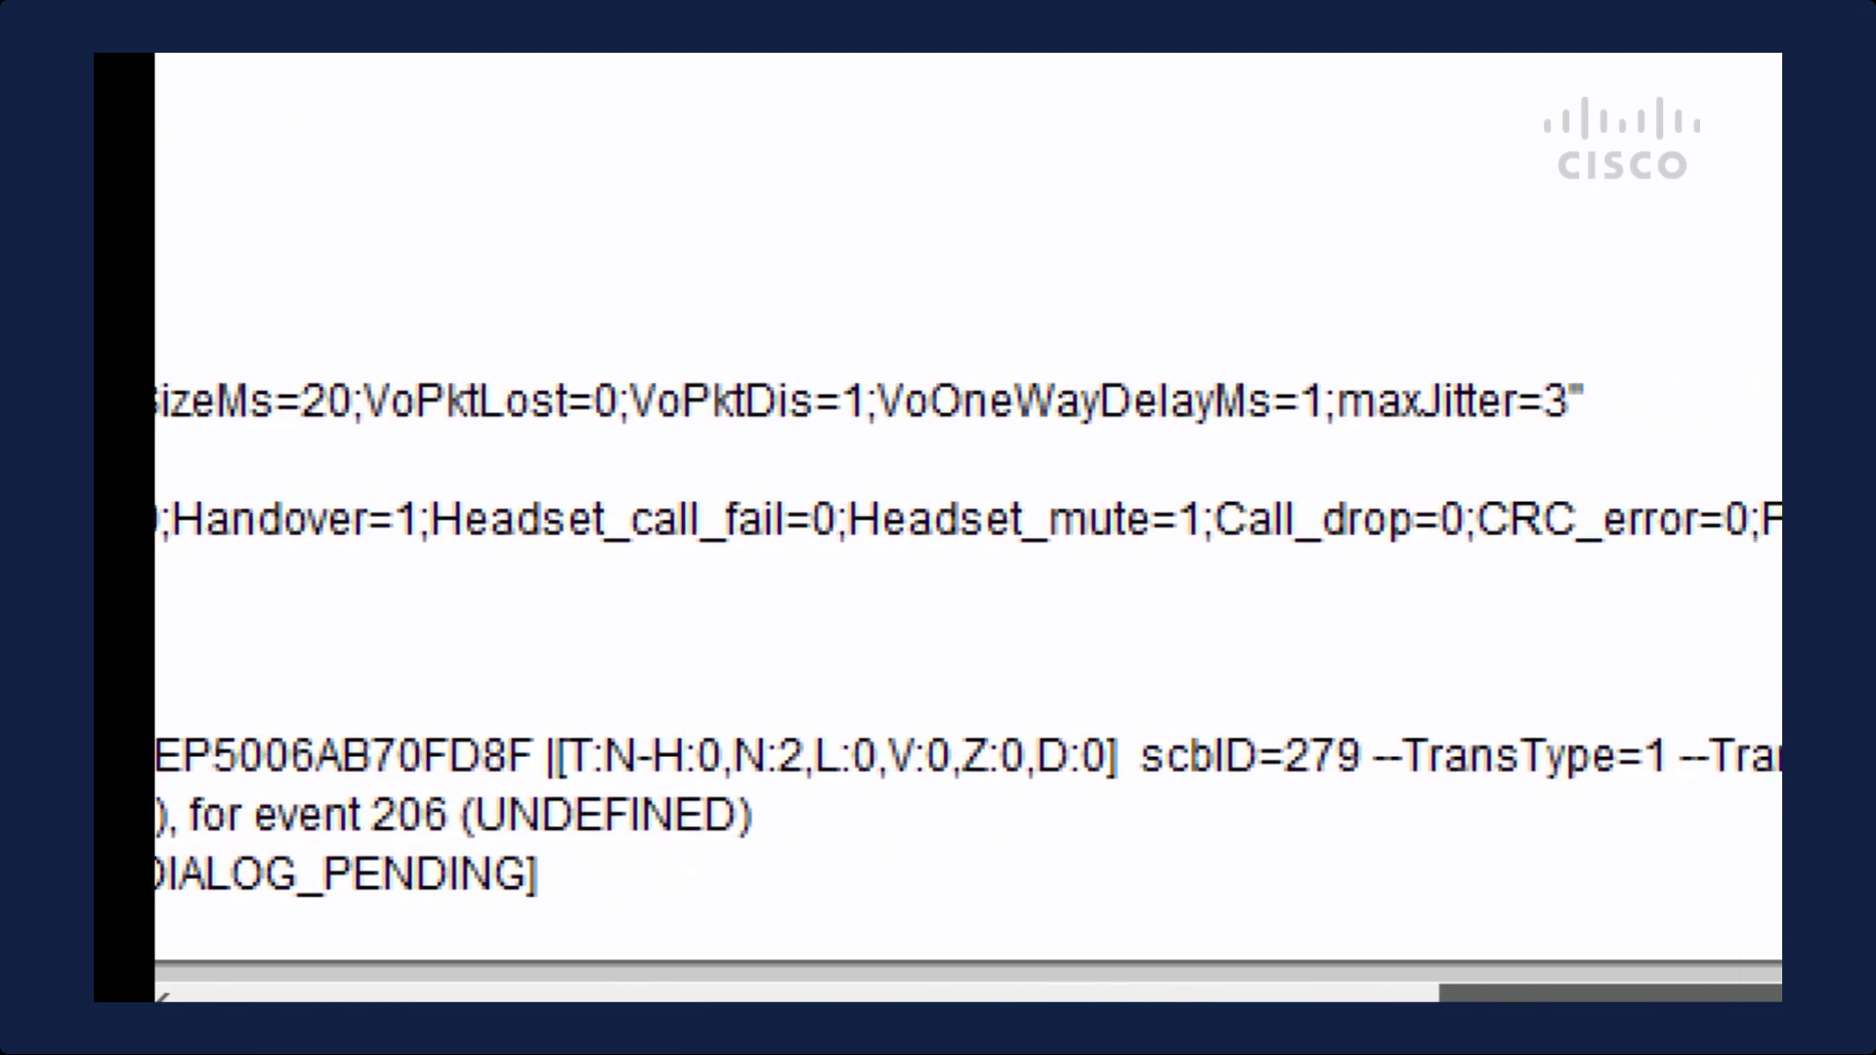
scroll(968, 528, "right", 5)
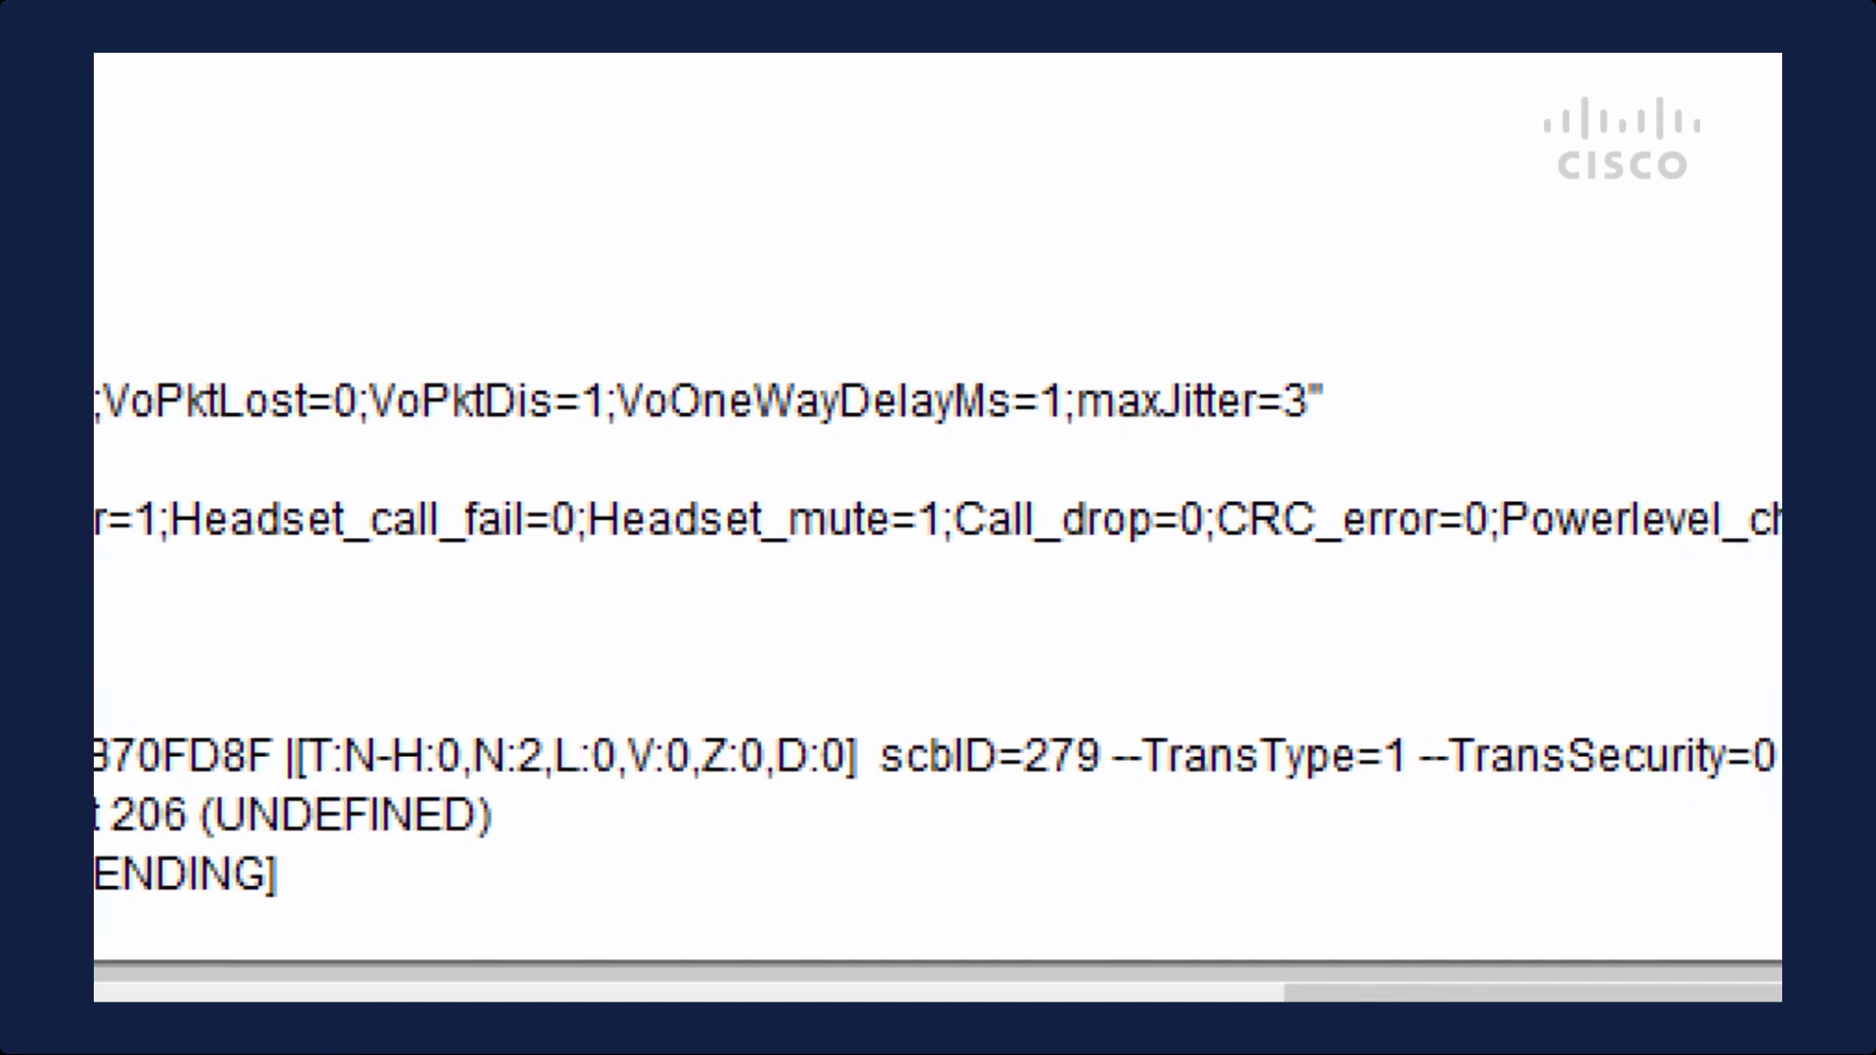
scroll(968, 528, "right", 3)
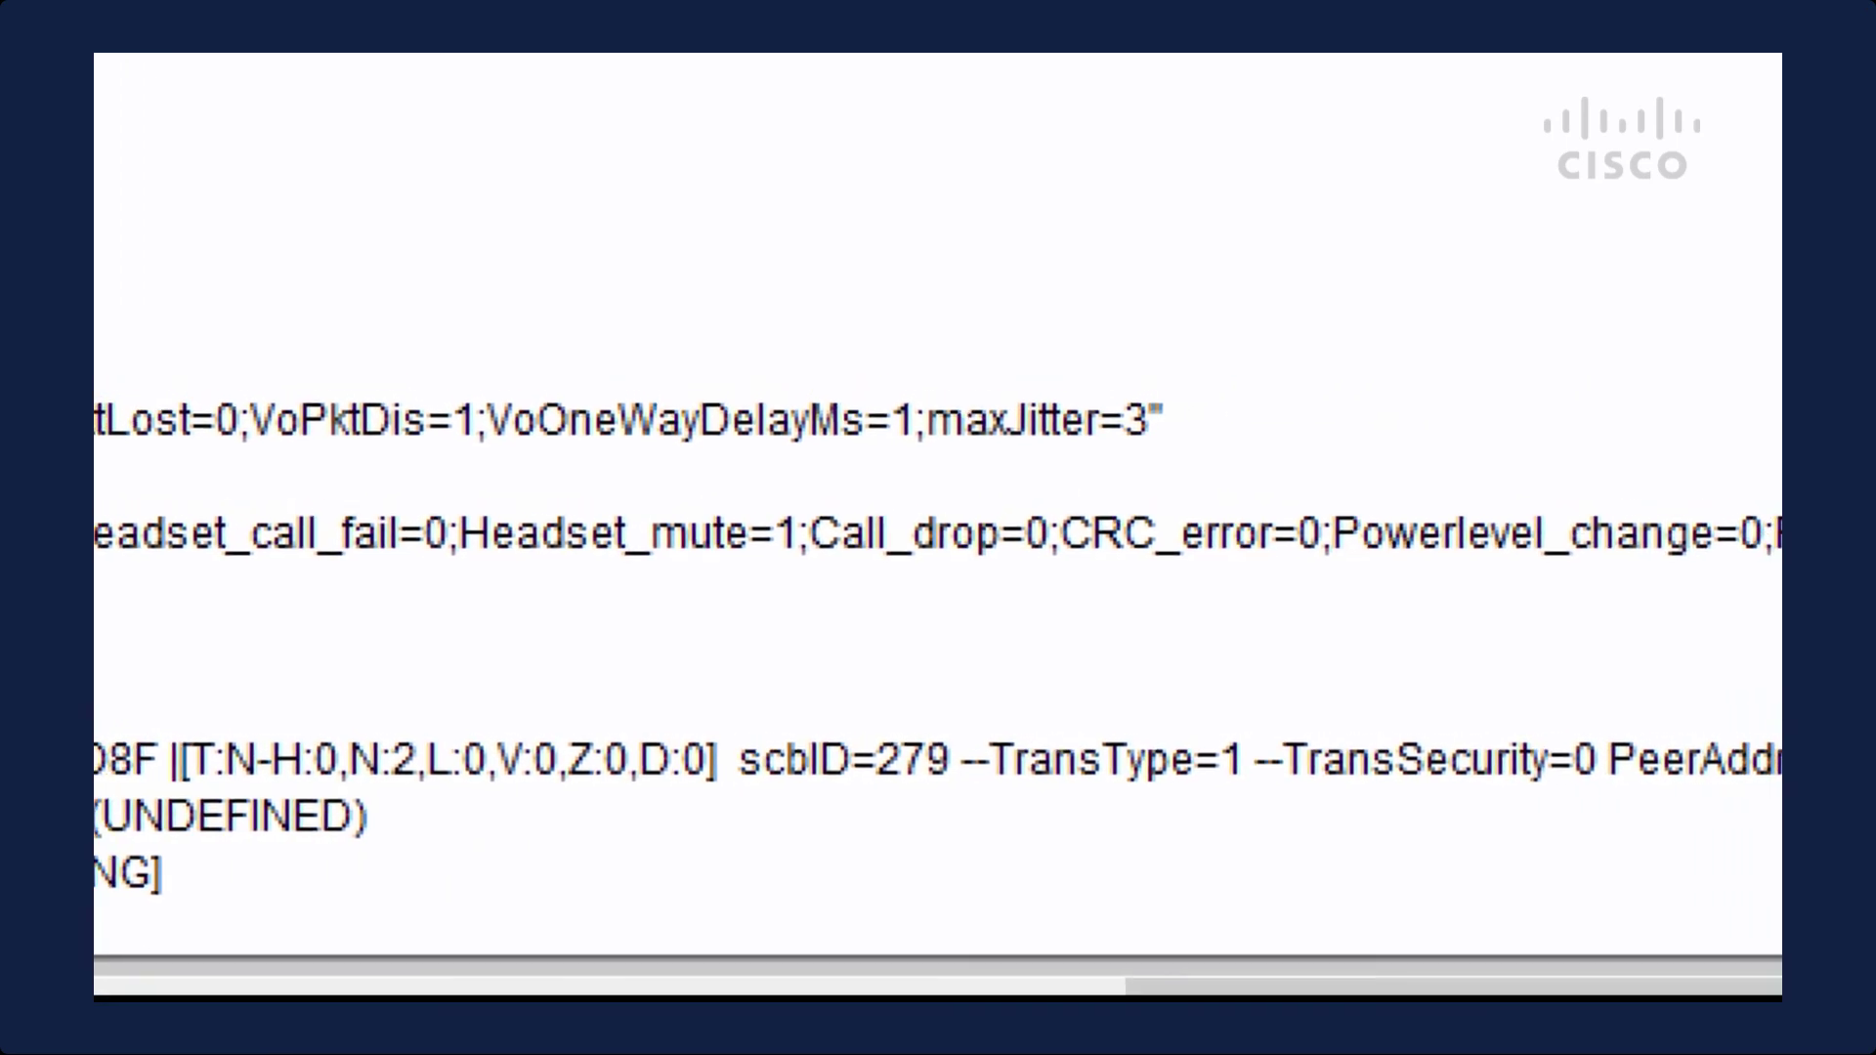